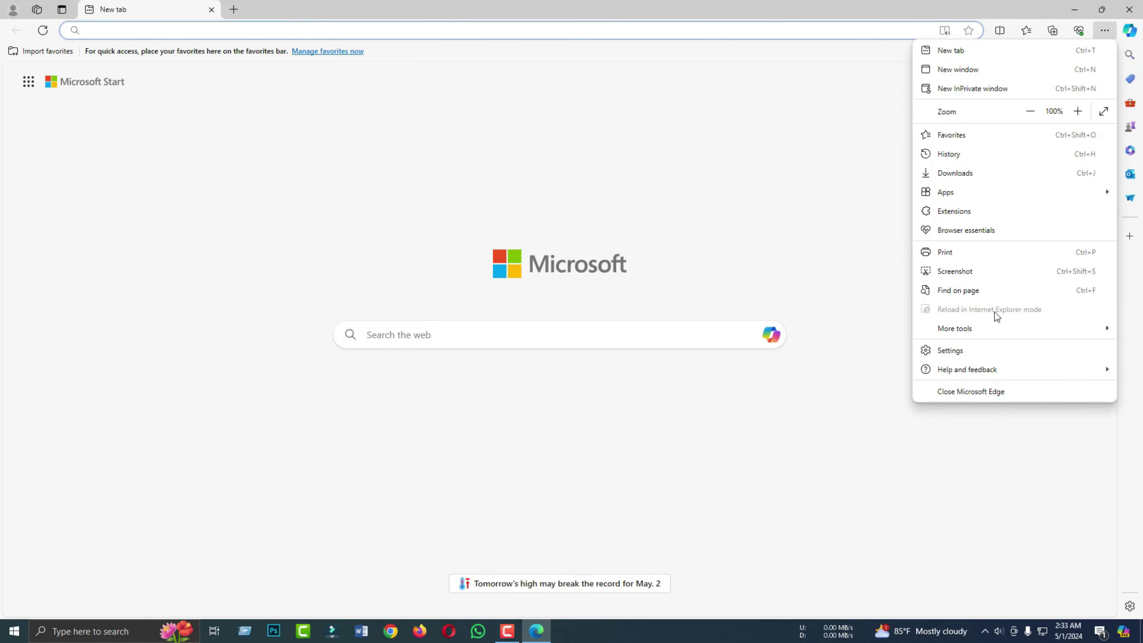
Step: Take an area screenshot of the new tab page, open it in Markup capture and draw around the Microsoft logo
click(1012, 276)
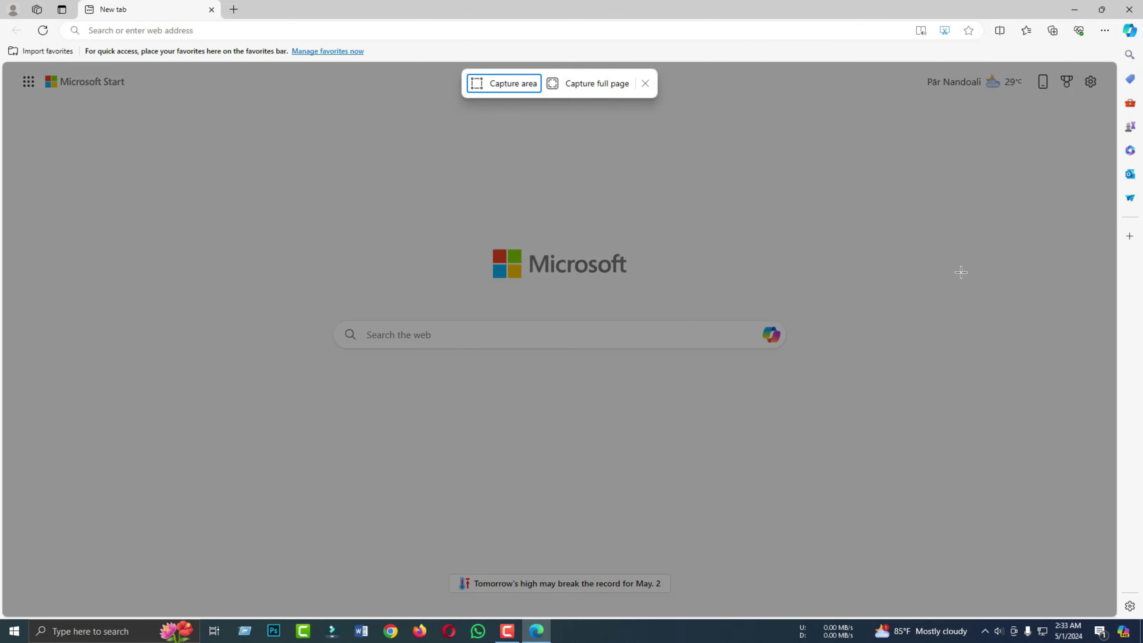
drag(11, 68, 1101, 503)
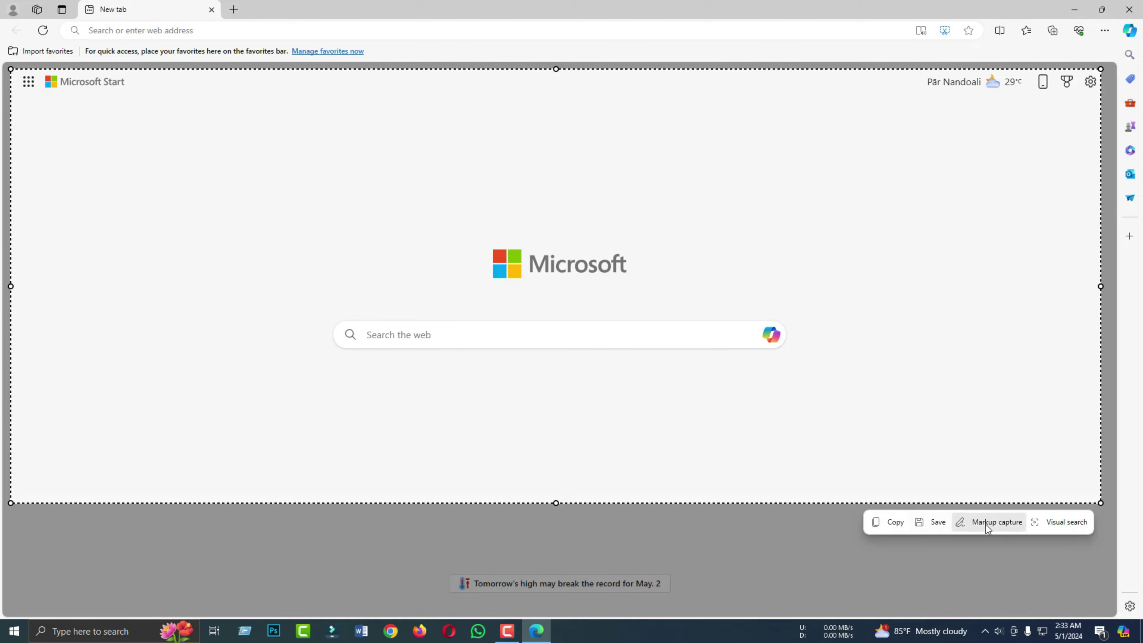
click(1007, 523)
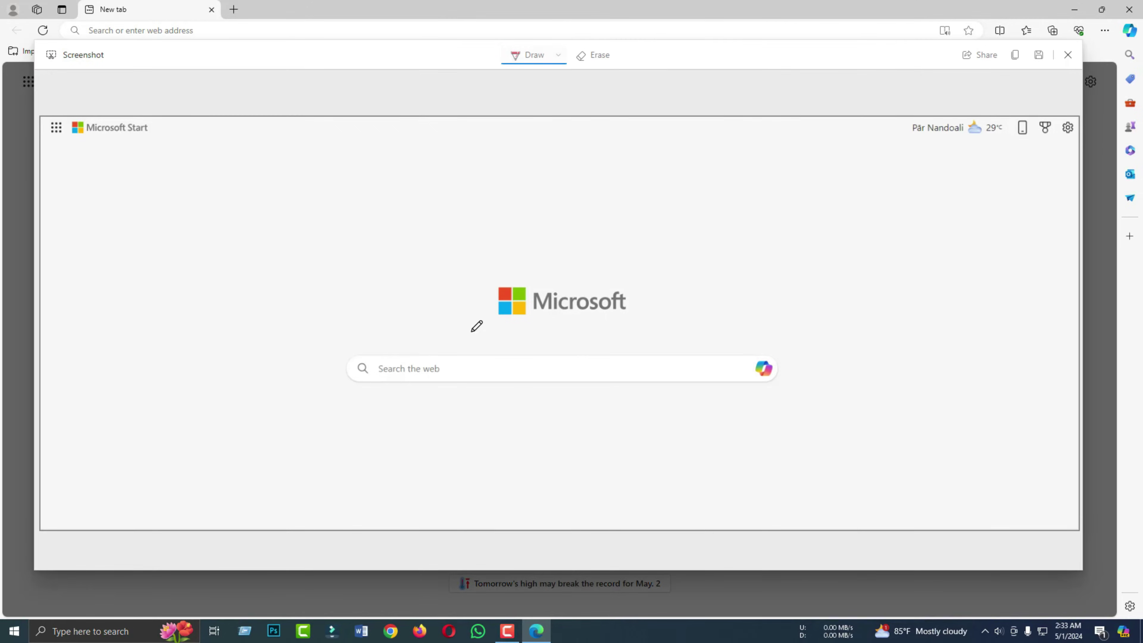
drag(459, 285, 670, 279)
drag(654, 318, 474, 258)
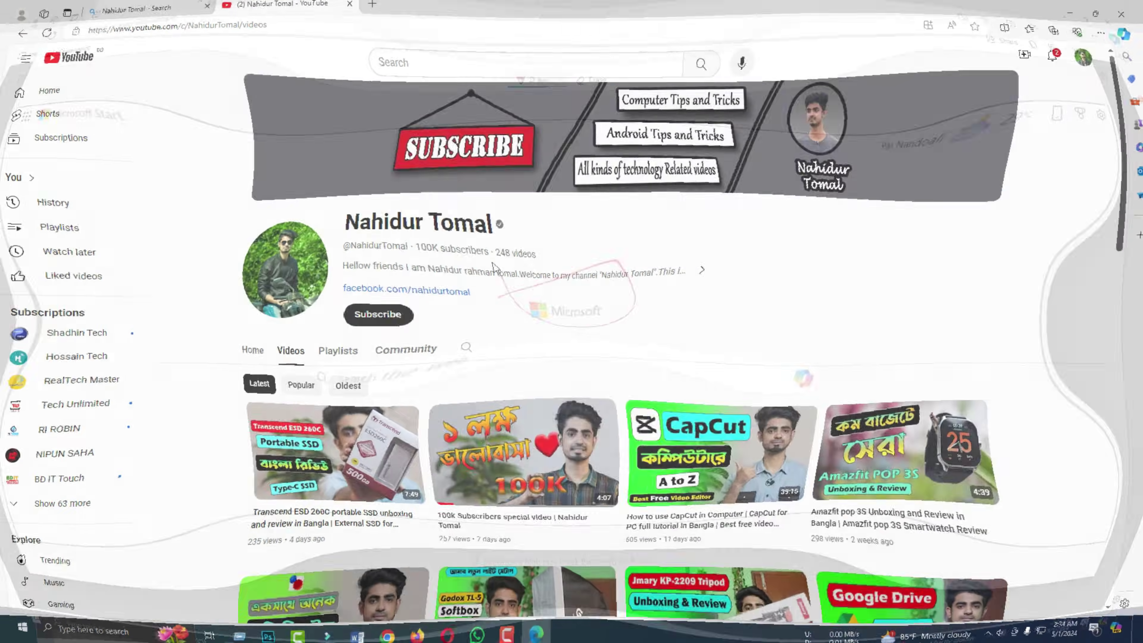
Step: Look through the YouTube channel's list of videos and return to the channel header
scroll(601, 365, down, 6)
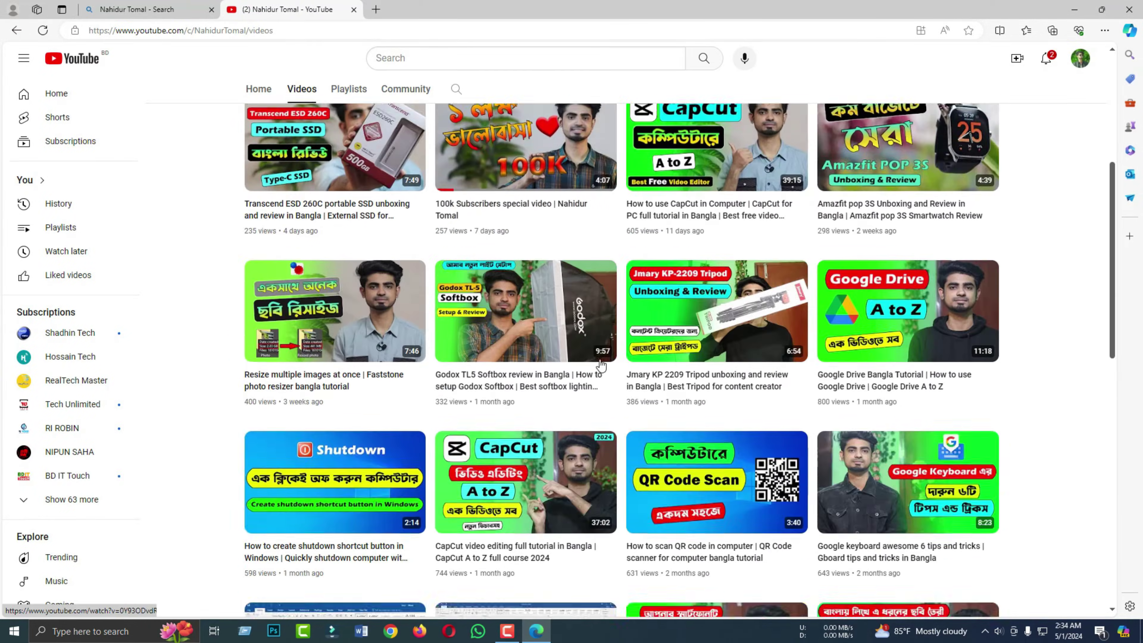
scroll(595, 357, up, 3)
scroll(595, 357, down, 8)
scroll(562, 315, up, 8)
scroll(543, 295, down, 10)
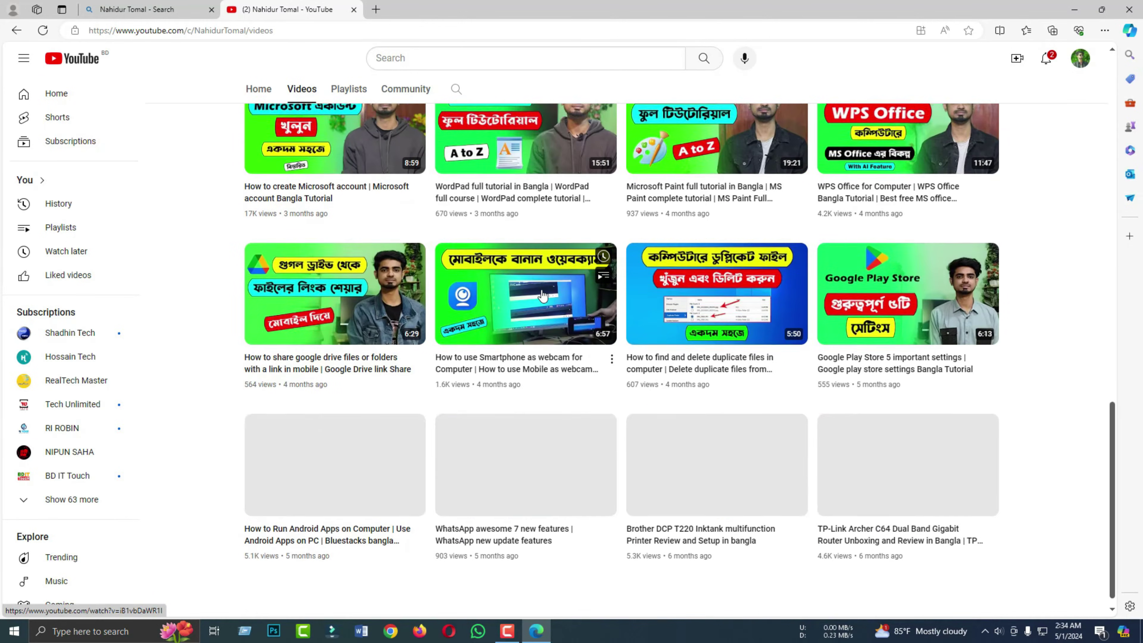
scroll(630, 449, down, 12)
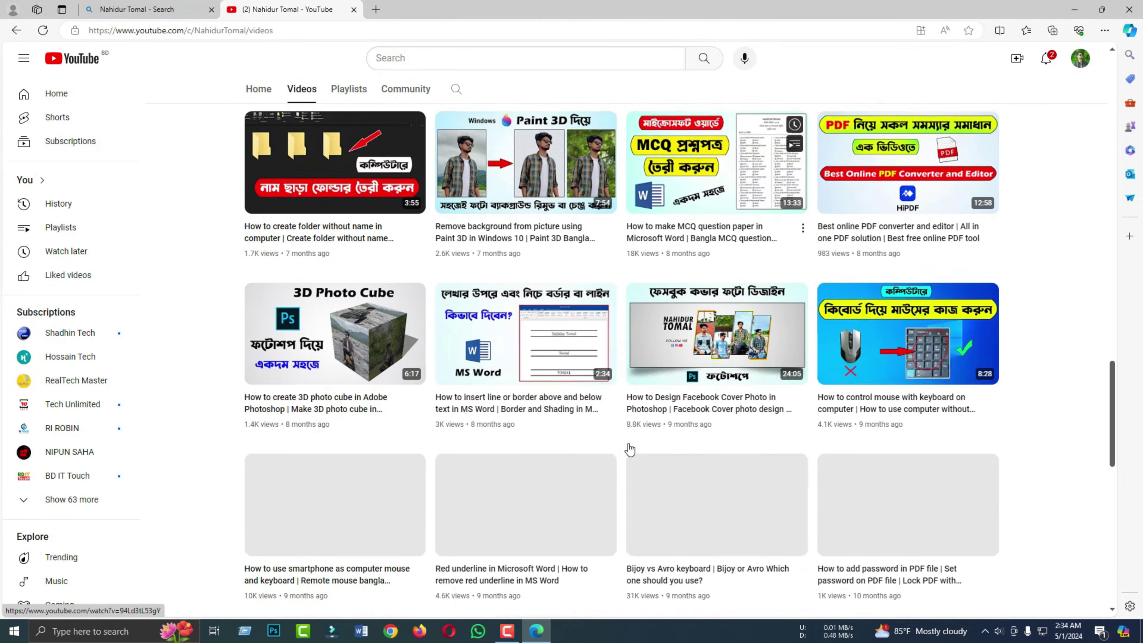
scroll(630, 449, down, 13)
scroll(626, 433, up, 6)
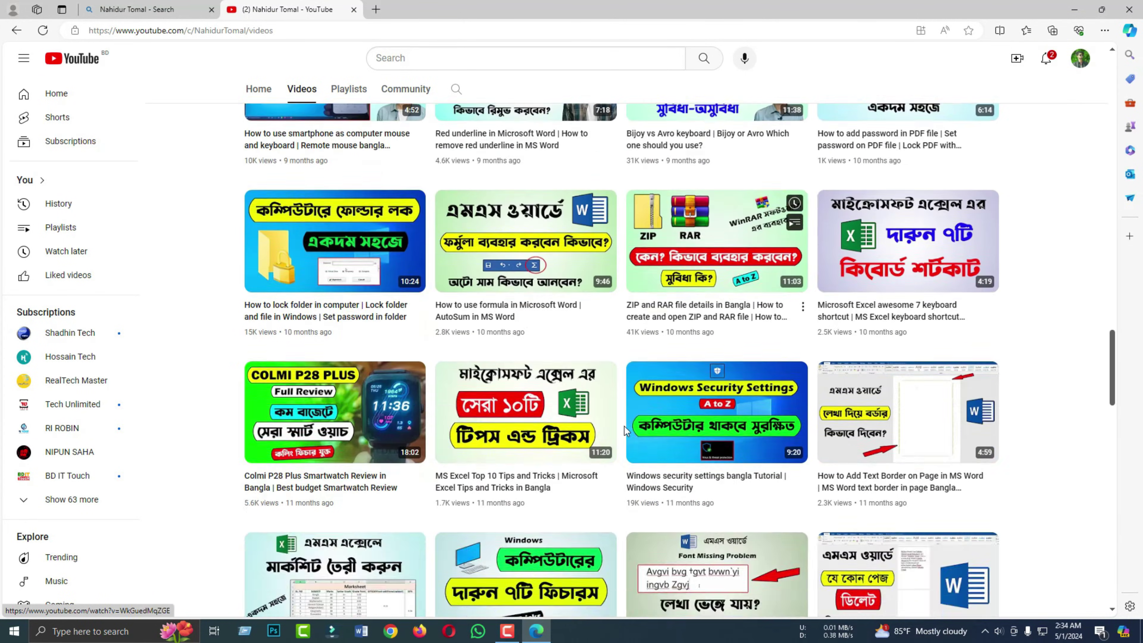
scroll(626, 430, up, 20)
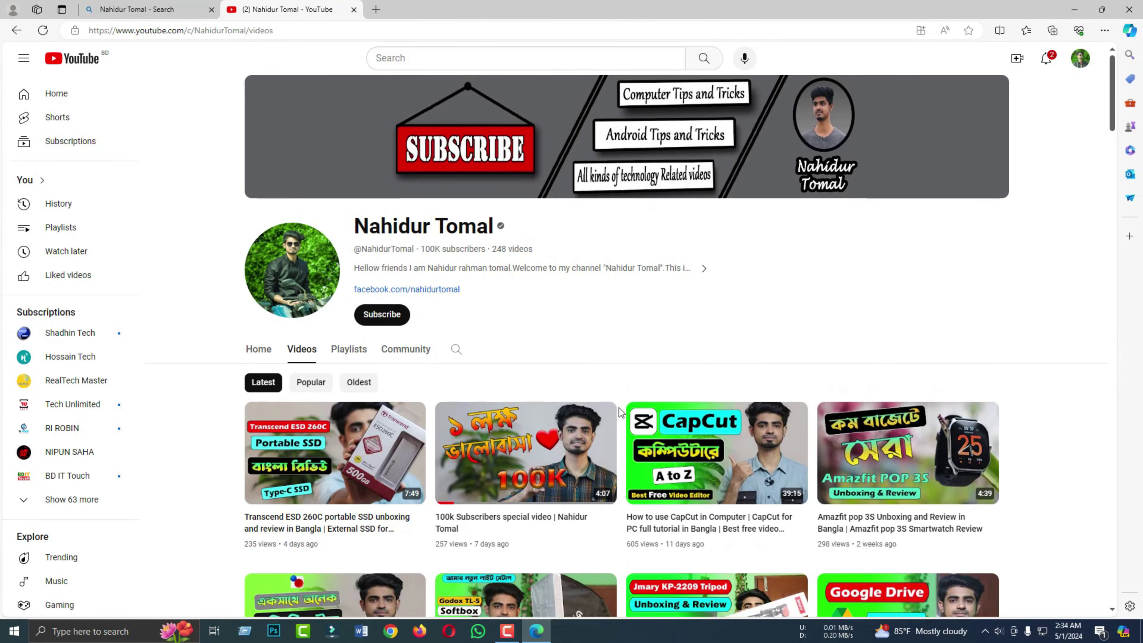
click(1106, 31)
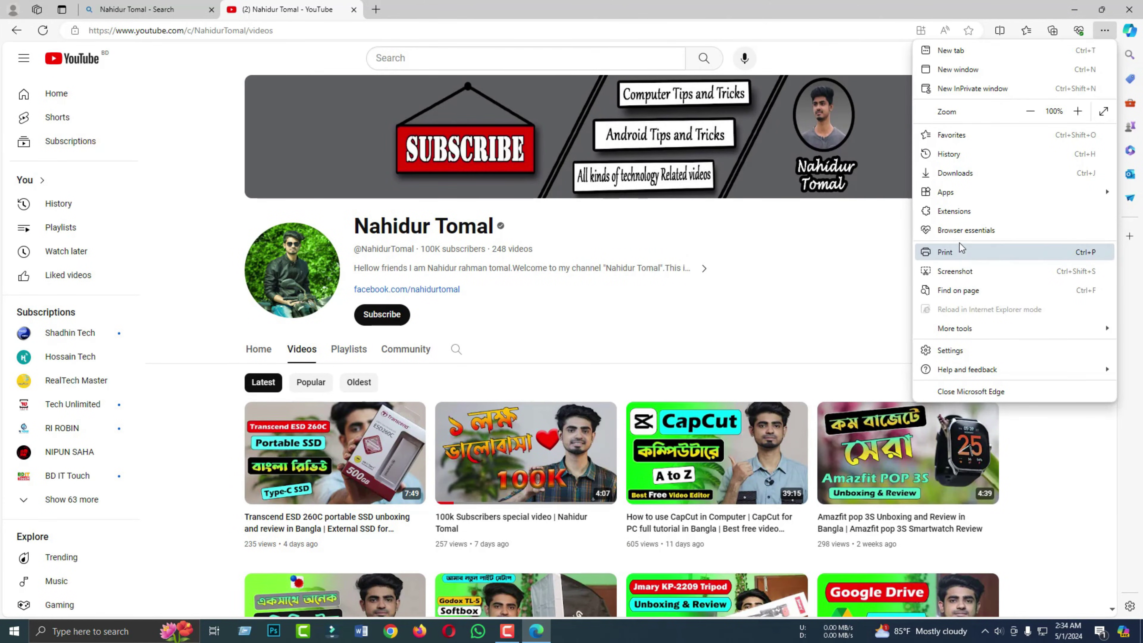
click(964, 273)
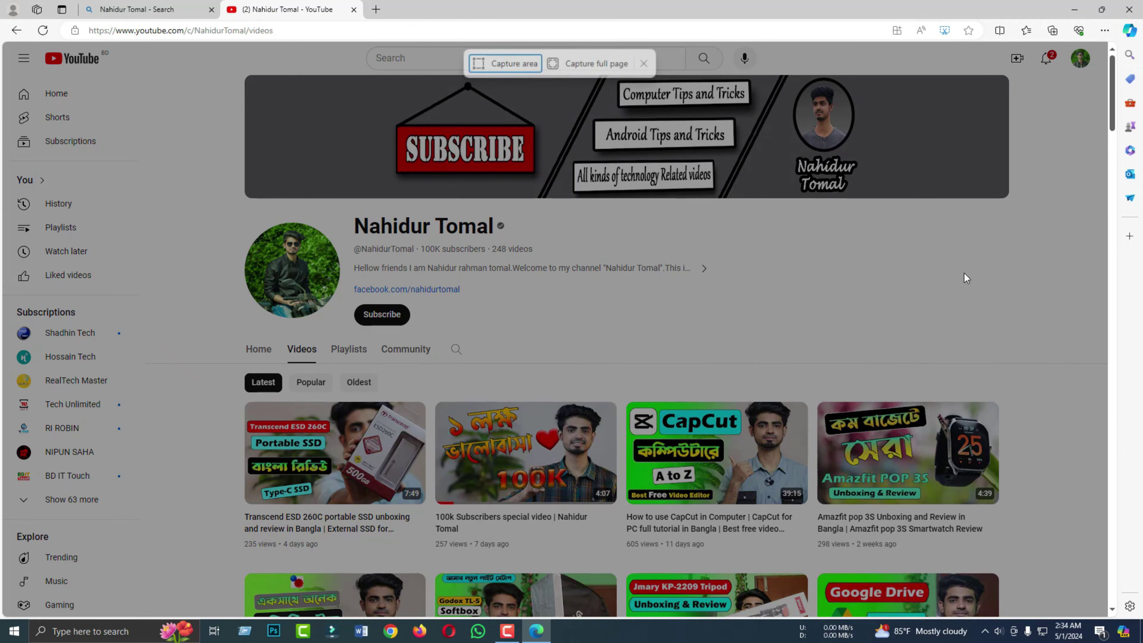
drag(8, 51, 1050, 331)
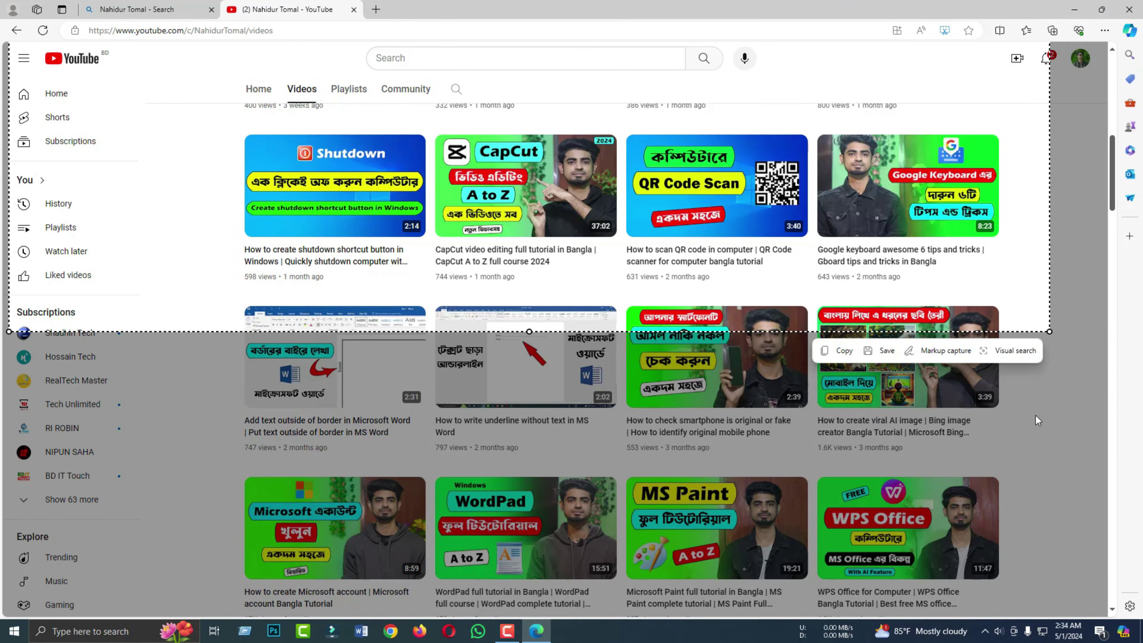
key(Escape)
scroll(1040, 436, up, 15)
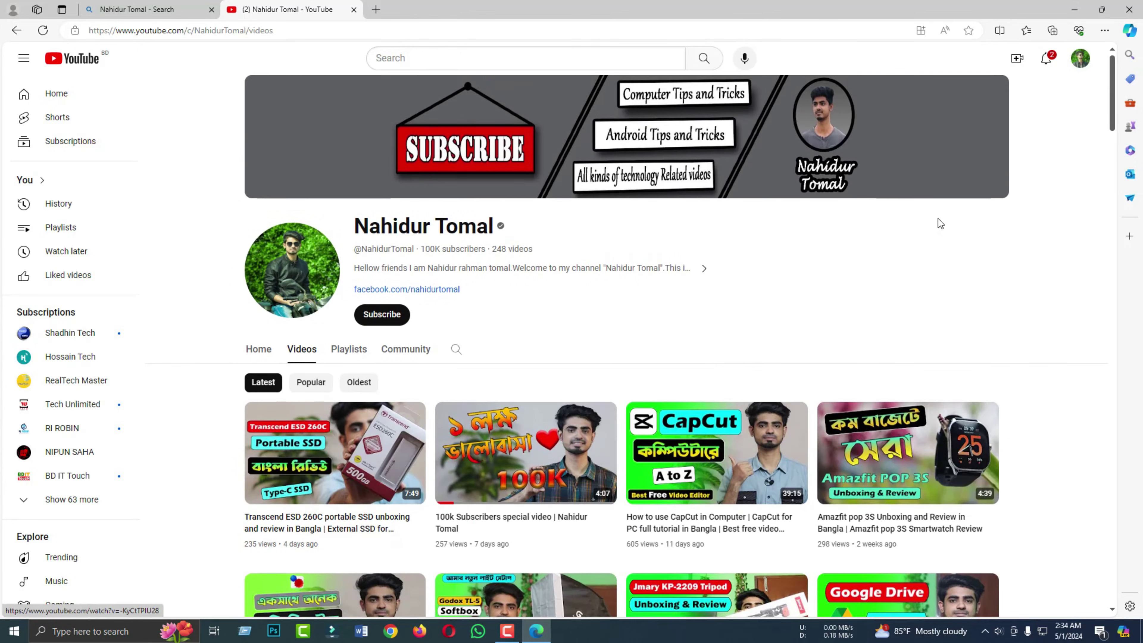
Step: Capture a full-page screenshot of the YouTube channel's videos page and look through the captured image
click(1105, 30)
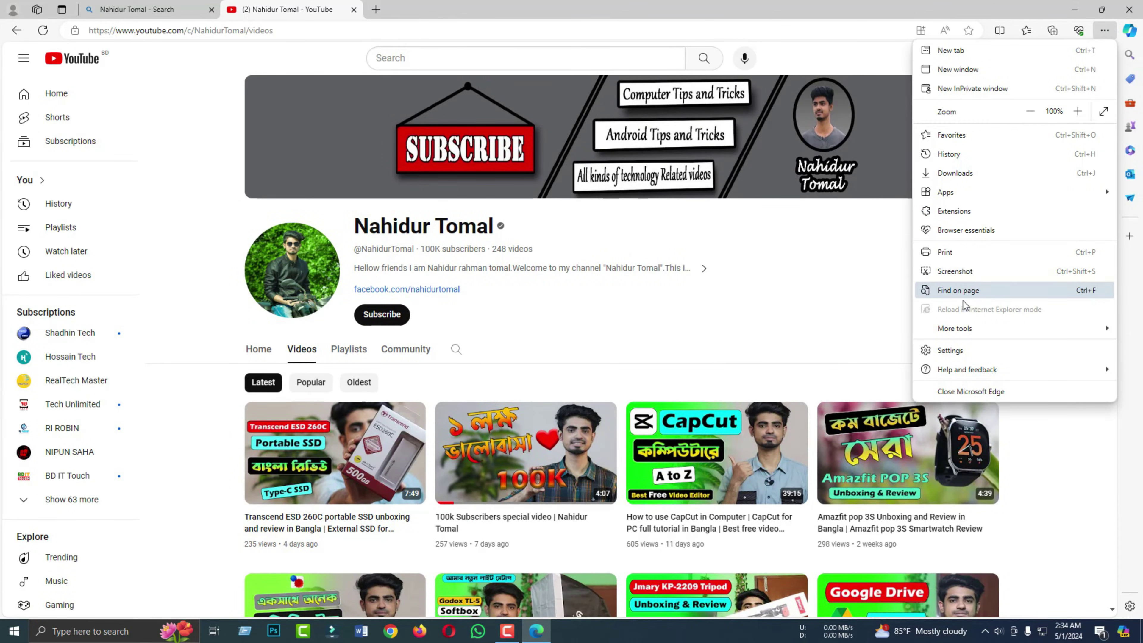
click(981, 273)
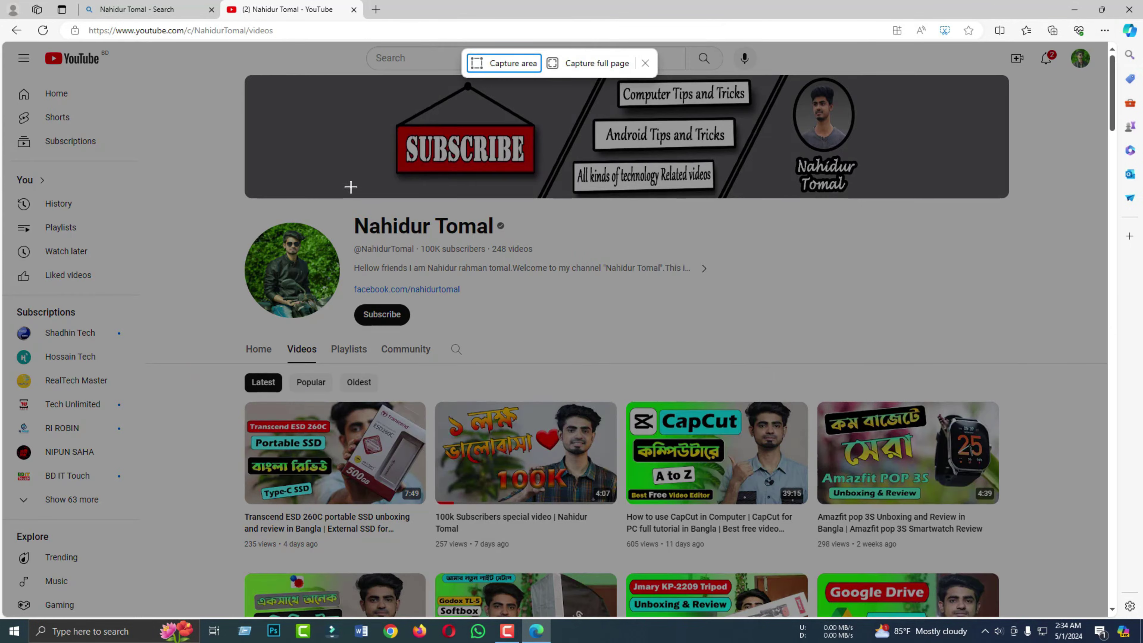
click(599, 65)
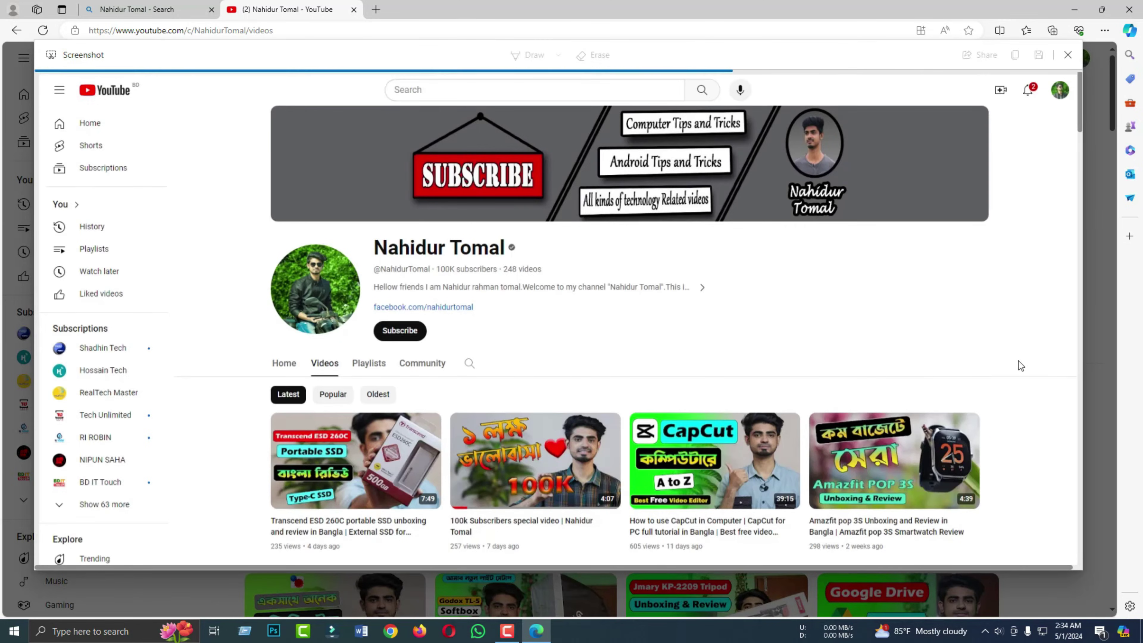
mouse_move(1081, 93)
mouse_down()
mouse_move(1057, 282)
mouse_move(1054, 547)
mouse_move(1059, 90)
mouse_up()
scroll(639, 306, down, 5)
scroll(641, 323, up, 5)
scroll(648, 297, down, 2)
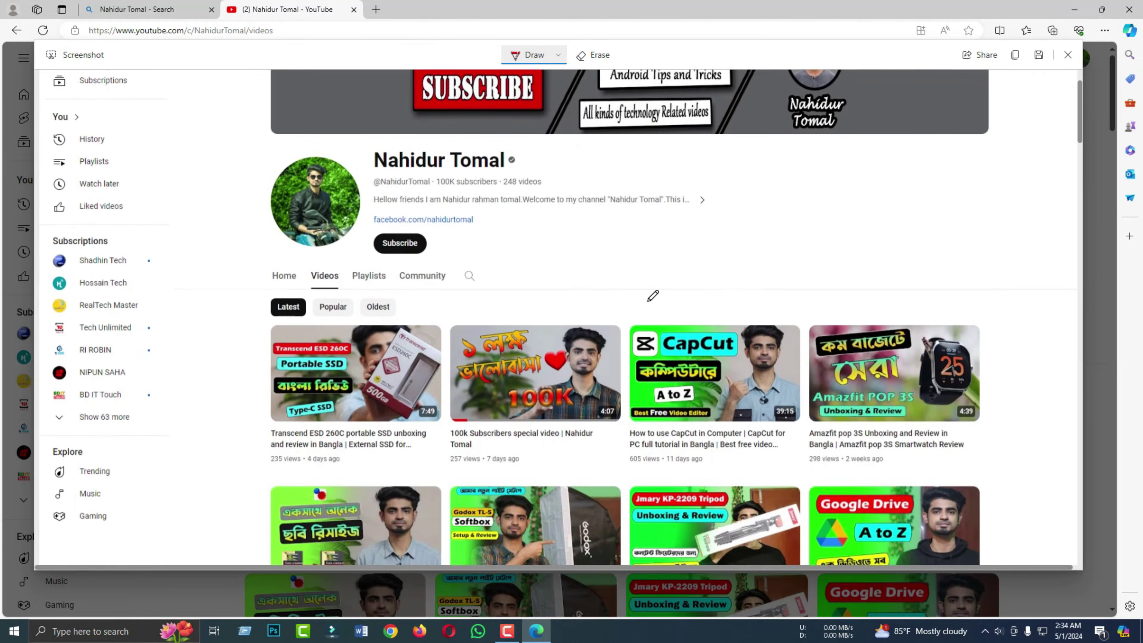
Step: Circle the channel name on the screenshot with the Draw tool and erase the stroke
mouse_move(377, 158)
mouse_down()
mouse_move(527, 140)
mouse_move(393, 196)
mouse_move(389, 153)
mouse_up()
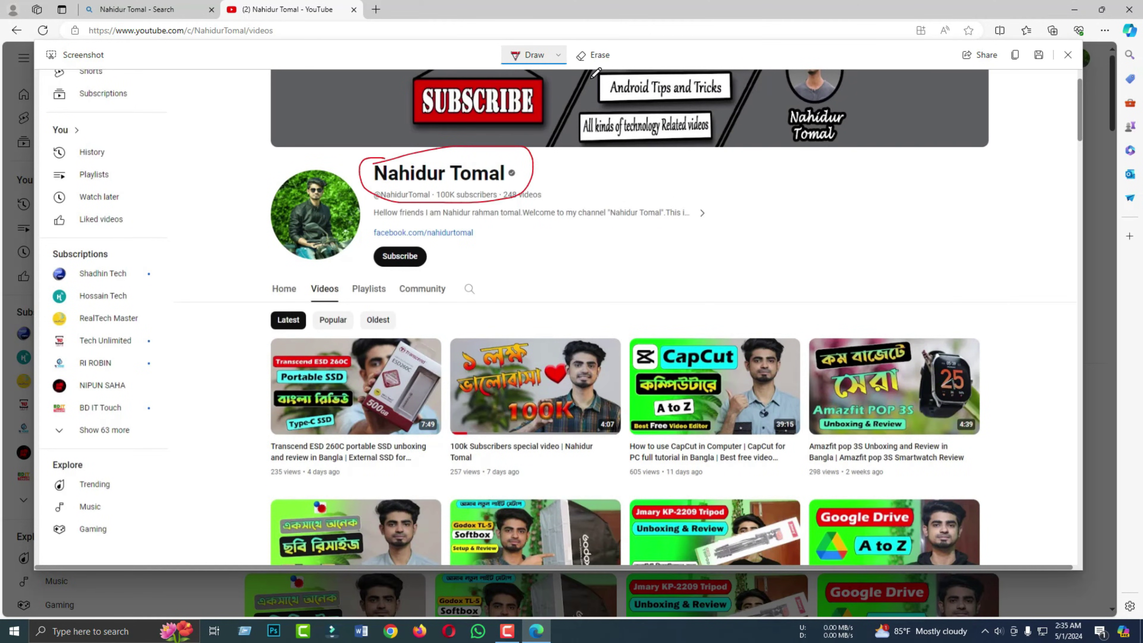
click(593, 54)
click(529, 197)
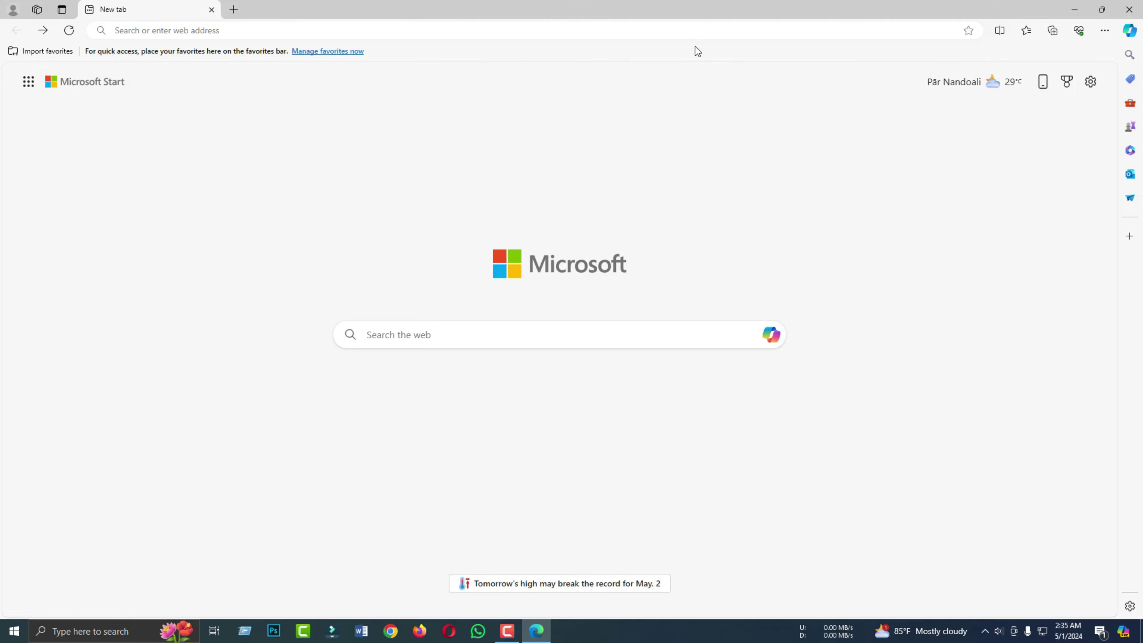
Step: Search the web for YouTube from the new tab page and turn on split screen beside the results
click(396, 335)
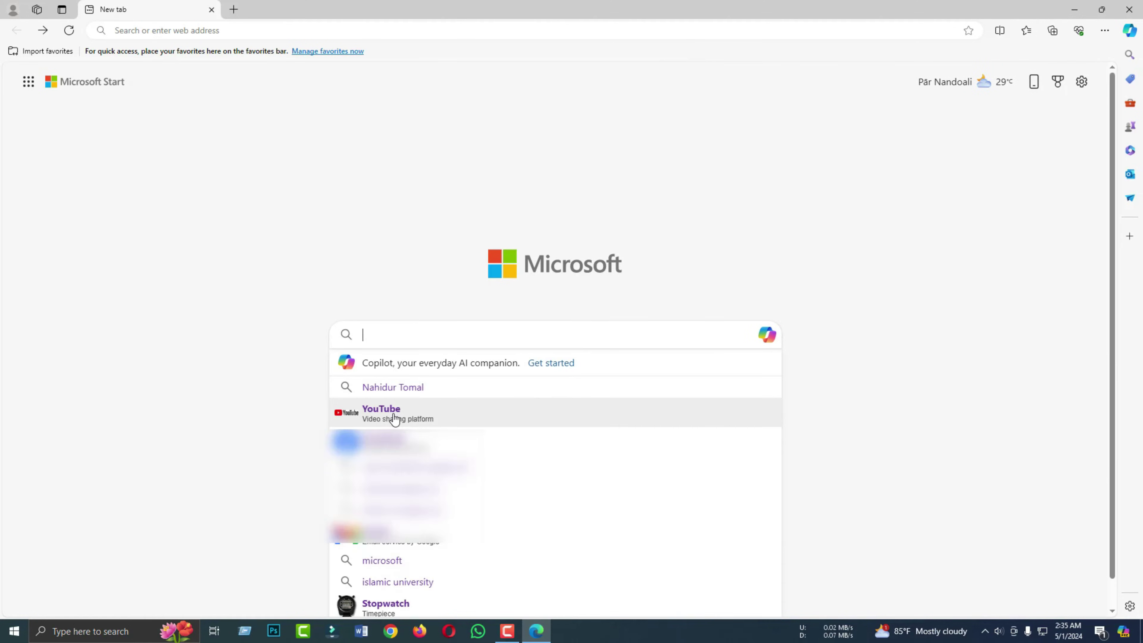
click(395, 420)
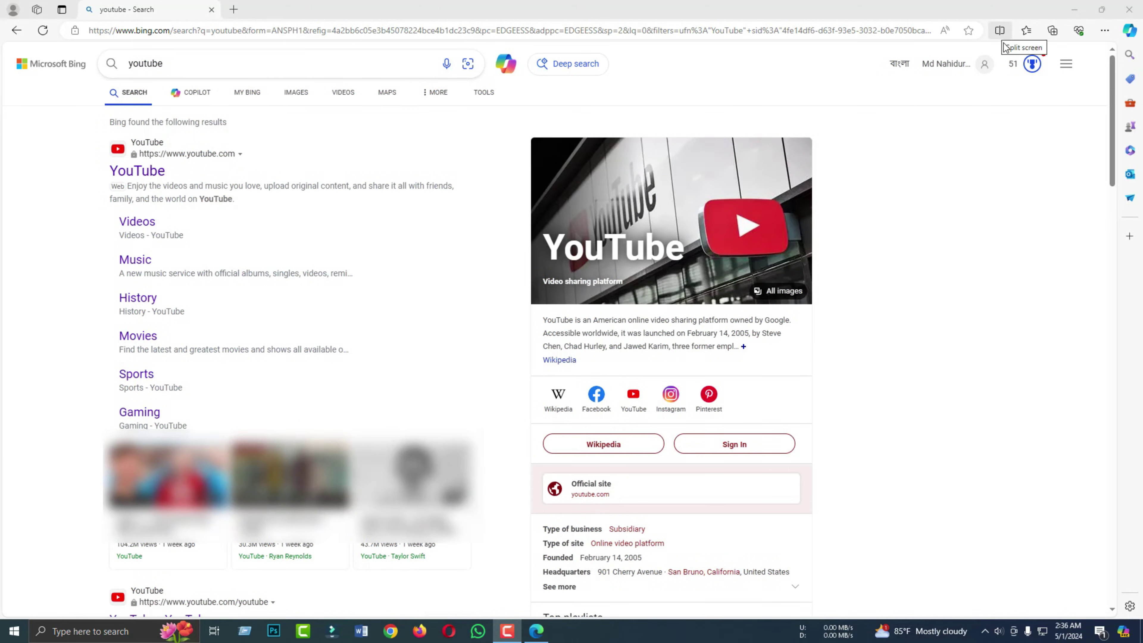
click(1000, 30)
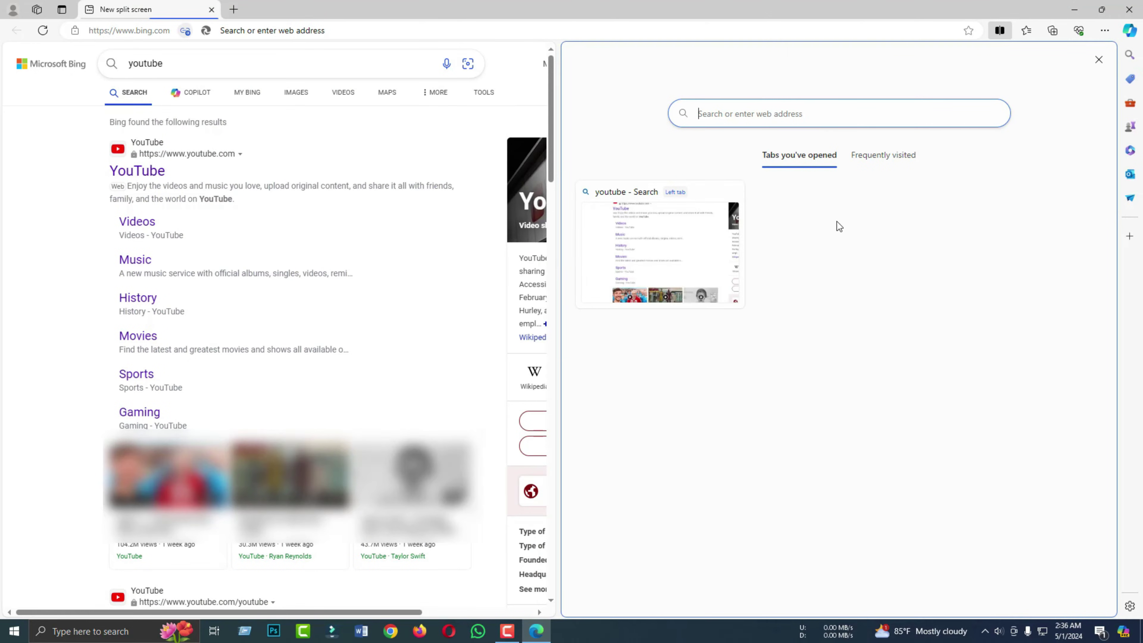
Step: Search for facebook in the empty split screen pane and open the Facebook site there
click(746, 115)
text(facebook)
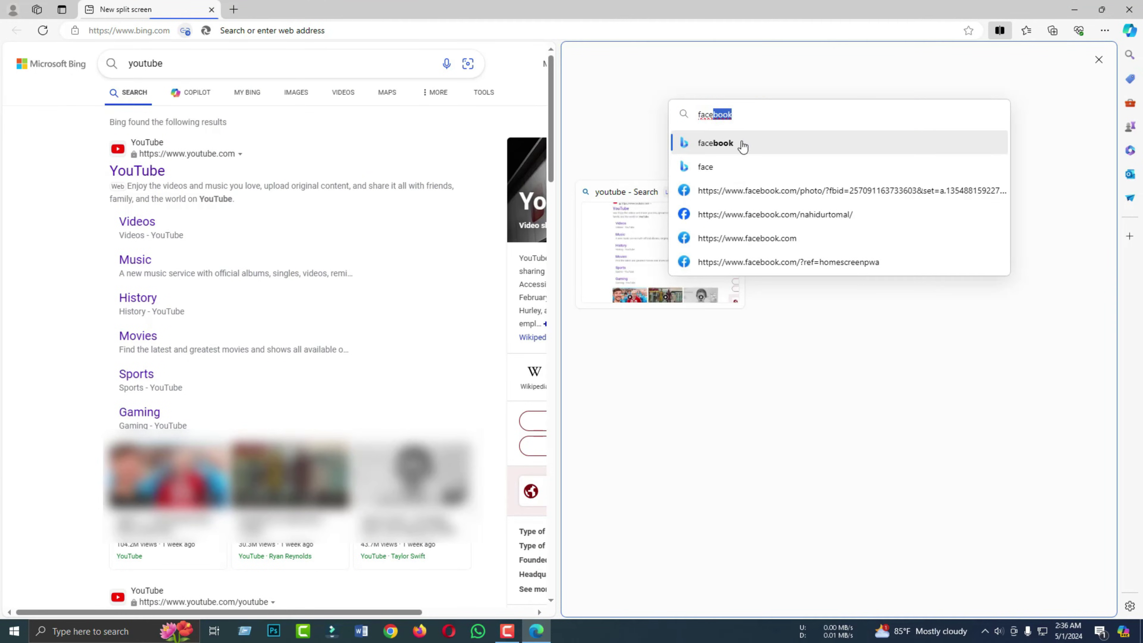
click(742, 144)
click(704, 172)
Step: Look through the YouTube search results in the split view alongside the Facebook page
scroll(374, 264, down, 4)
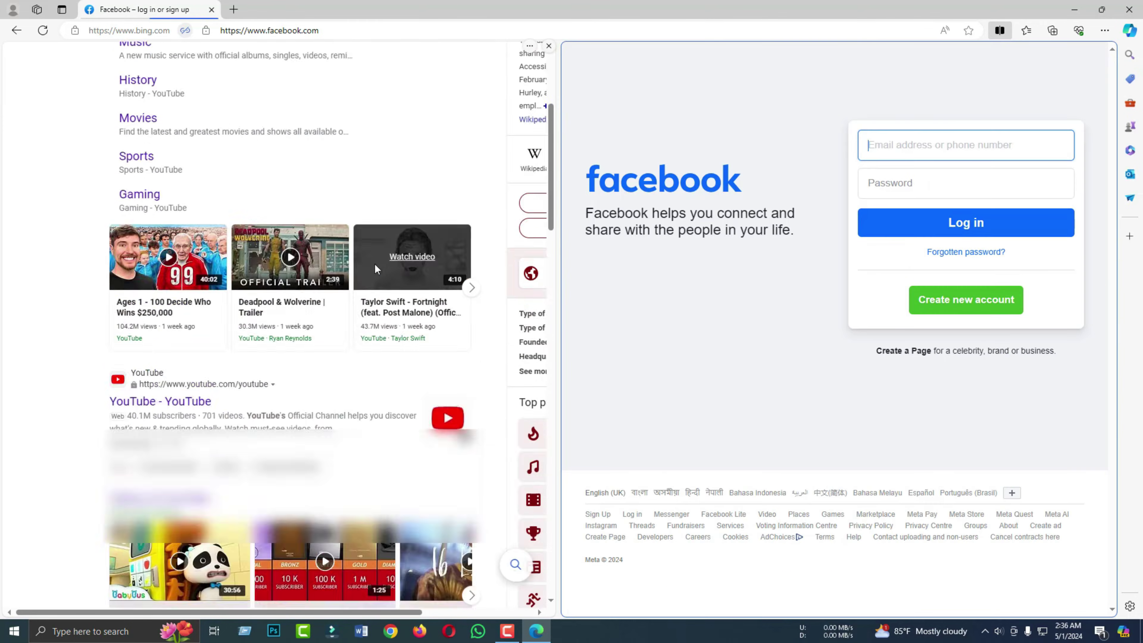
scroll(356, 267, up, 5)
scroll(356, 266, down, 12)
scroll(357, 267, up, 10)
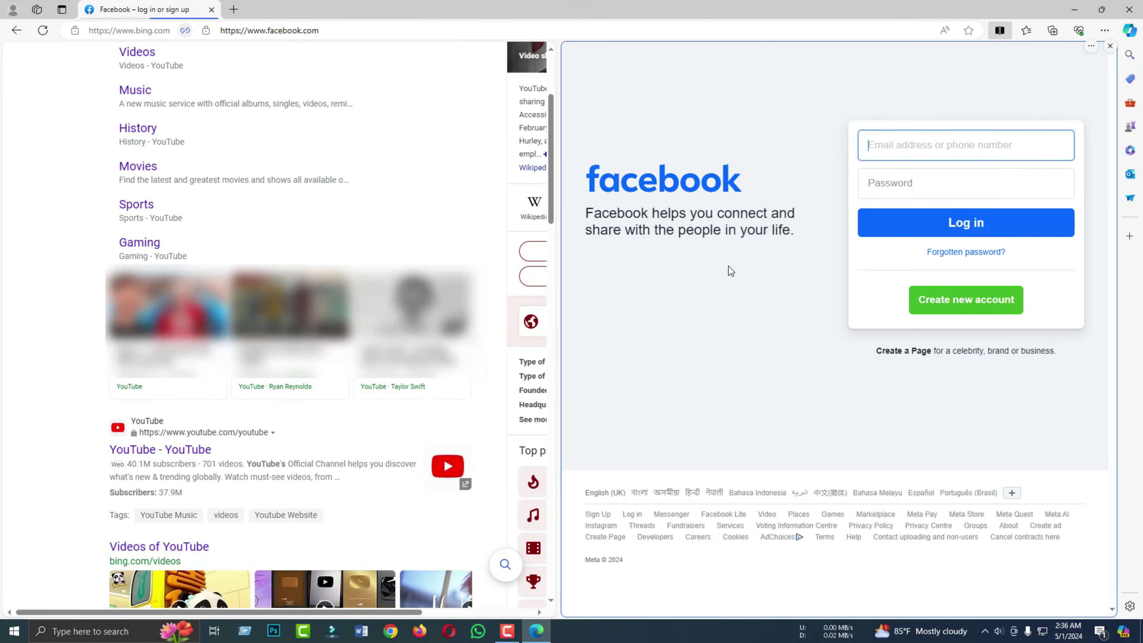
scroll(382, 241, up, 3)
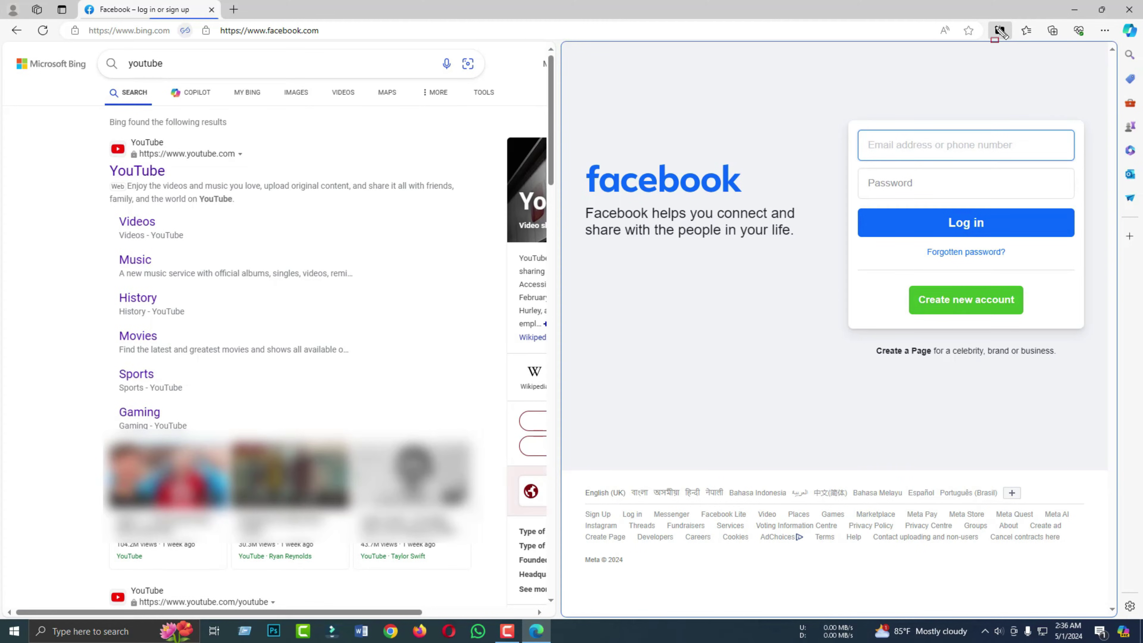
drag(982, 16, 1016, 41)
key(Escape)
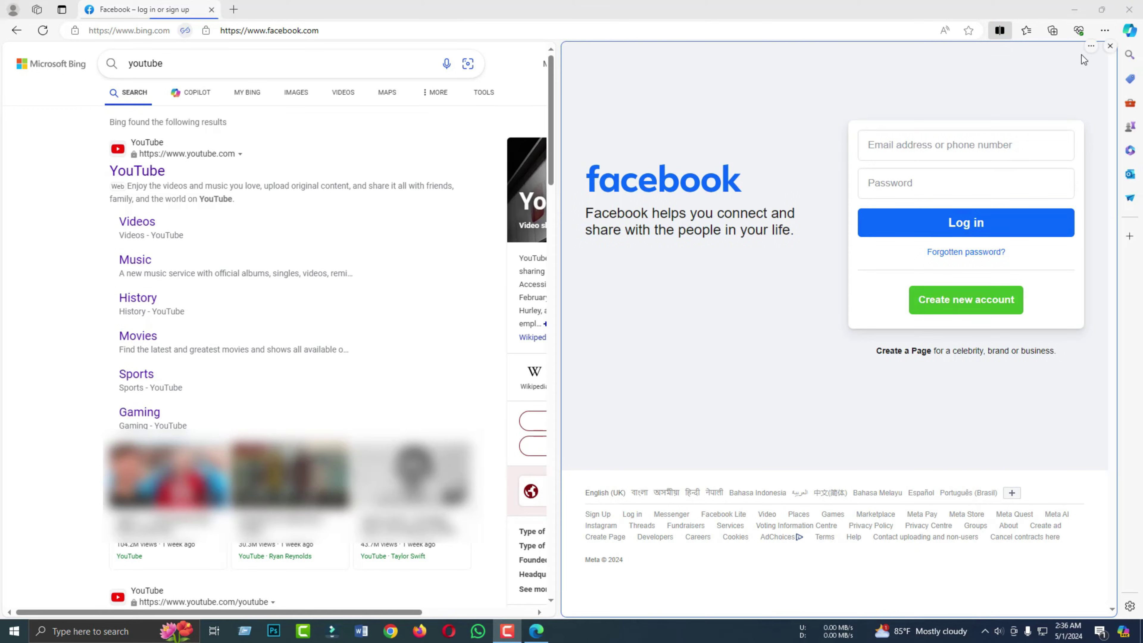
Step: Open the browser's Appearance settings at the options for which buttons to show on the toolbar
click(1104, 30)
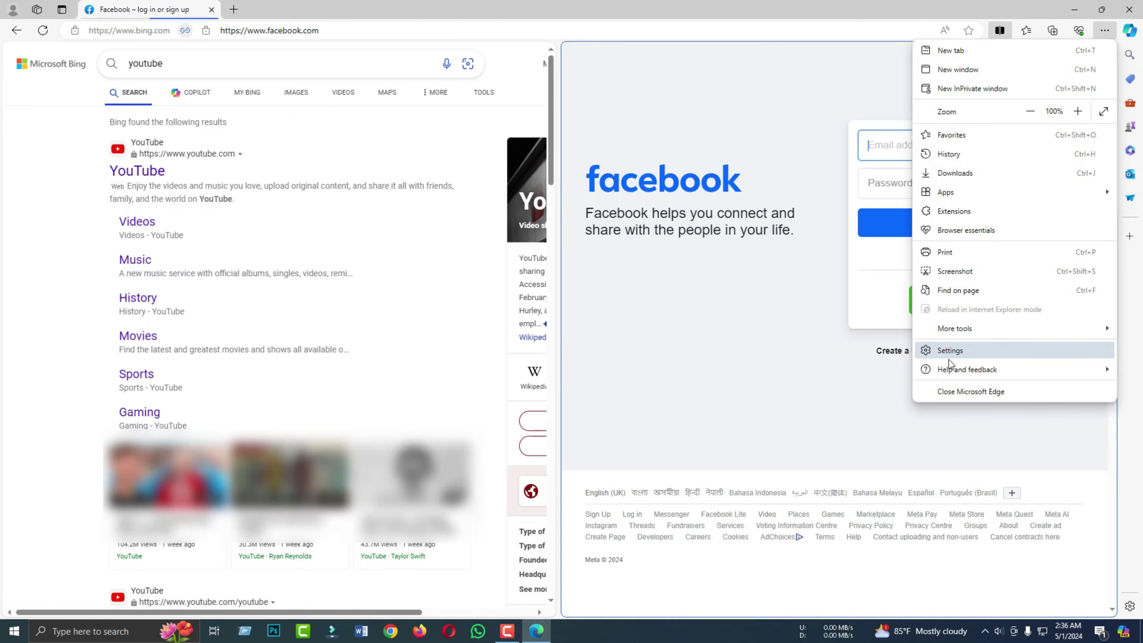
click(950, 350)
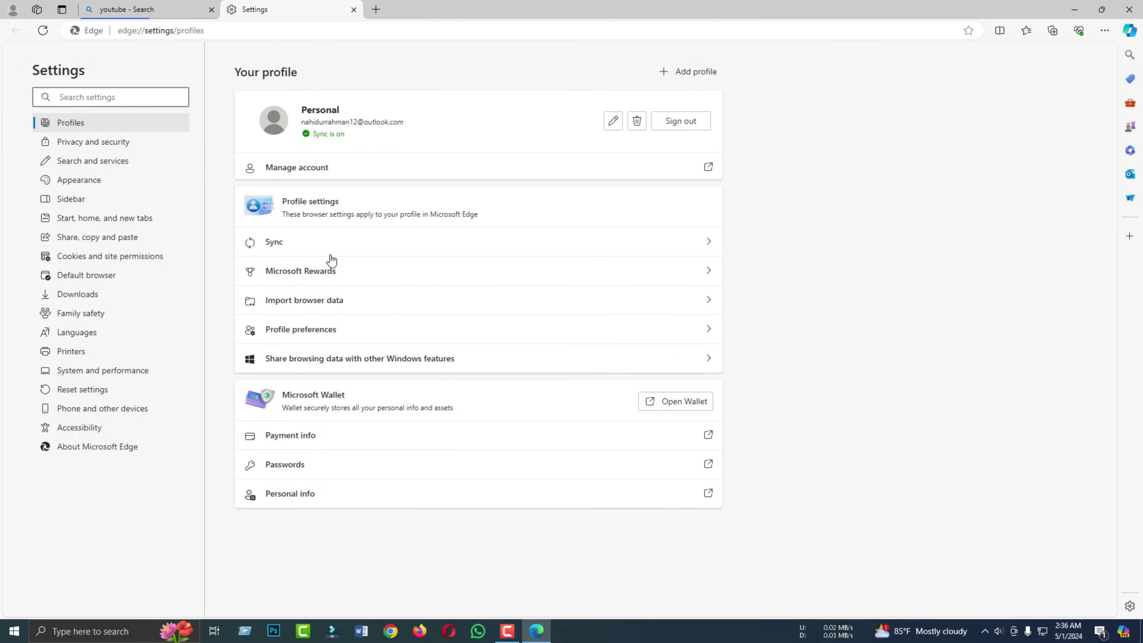
click(89, 182)
scroll(581, 367, down, 15)
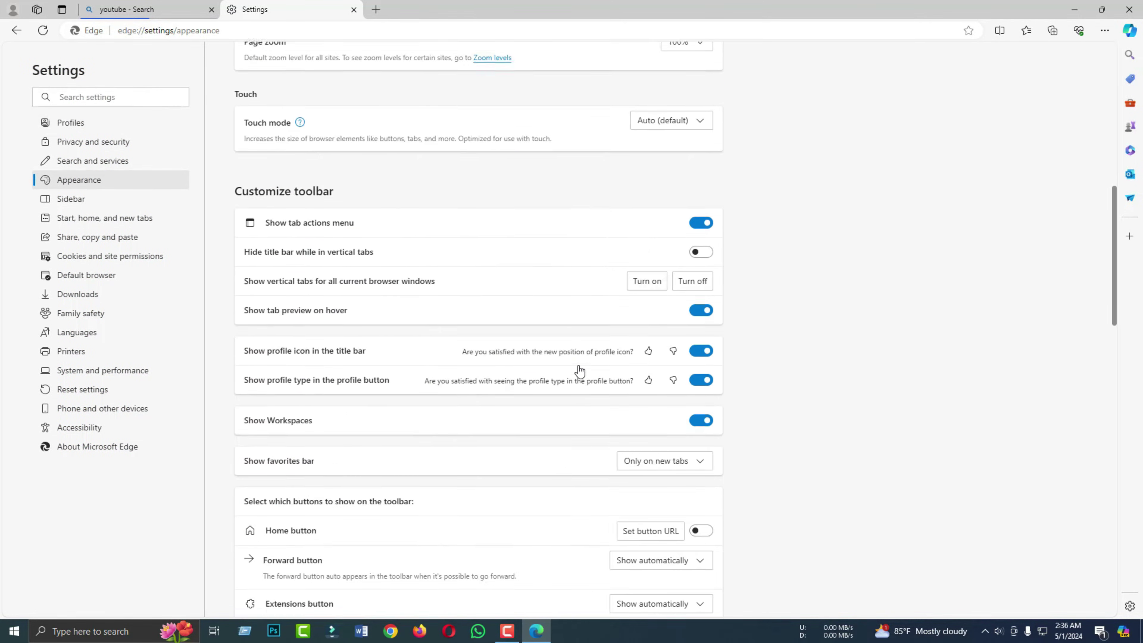
scroll(578, 372, down, 6)
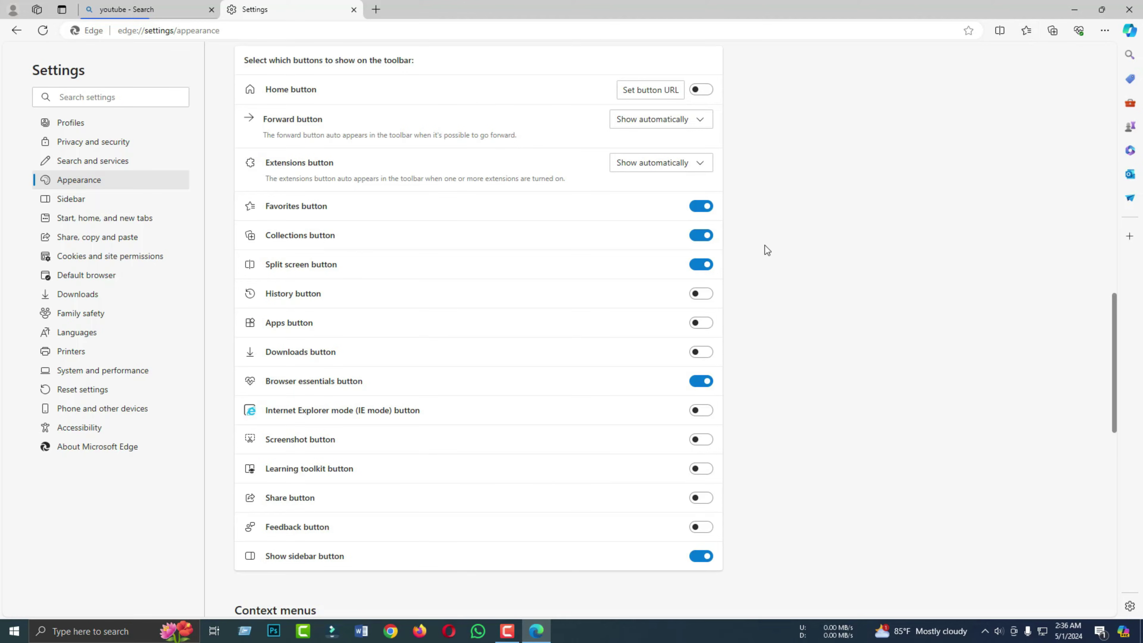
drag(989, 28, 1118, 65)
key(Escape)
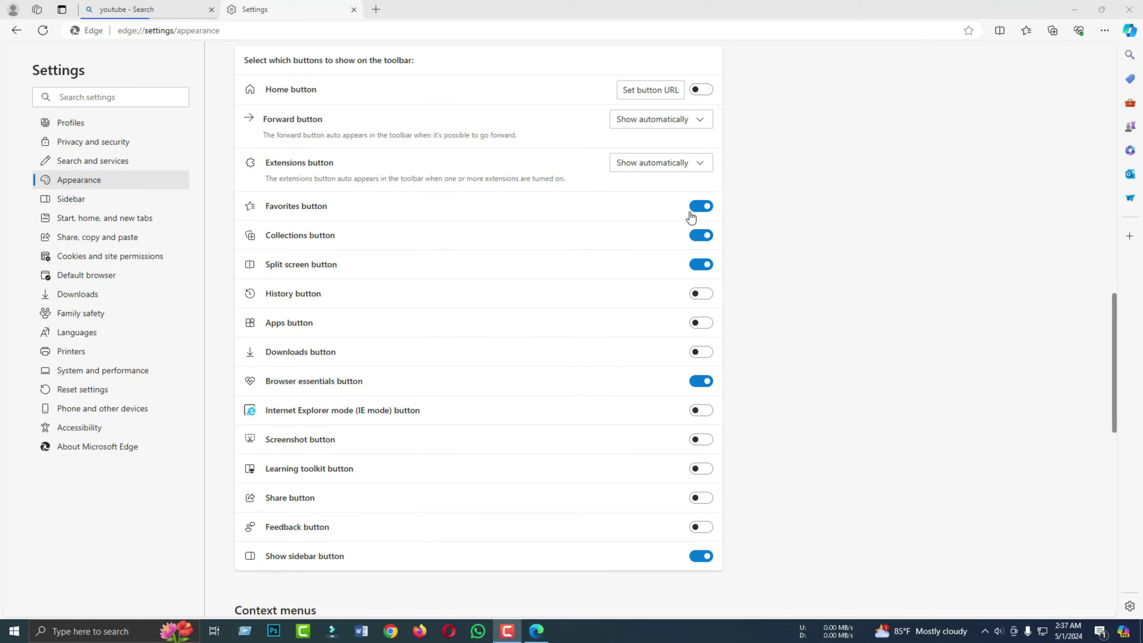
mouse_move(684, 189)
mouse_down()
mouse_move(748, 510)
mouse_move(733, 574)
mouse_up()
key(Escape)
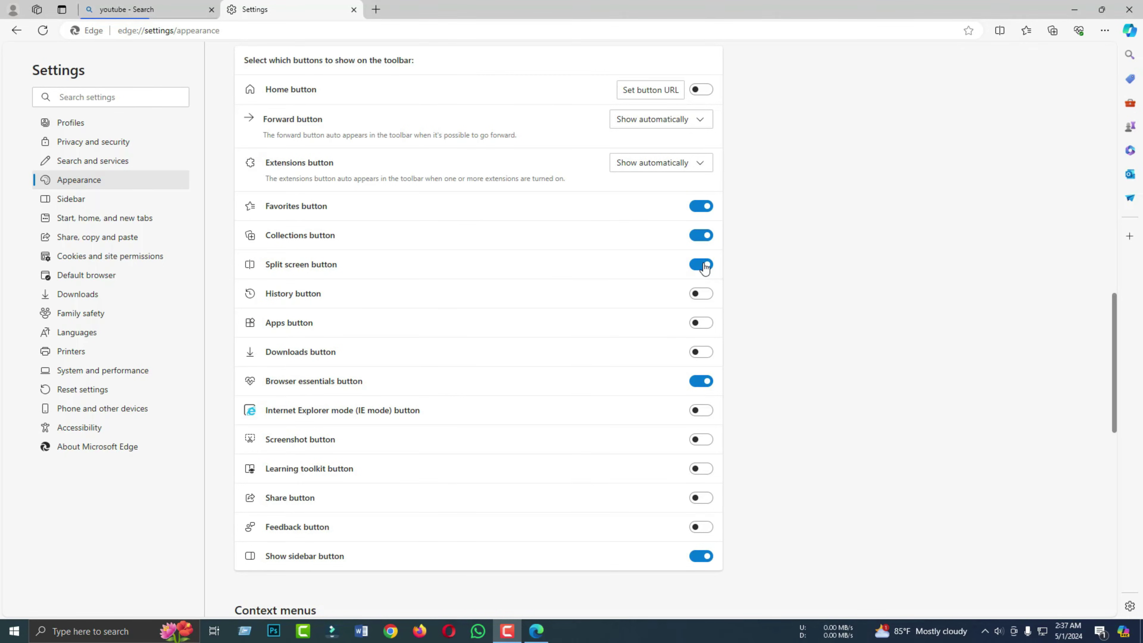
Step: Turn the Split screen toolbar button off and back on
click(704, 264)
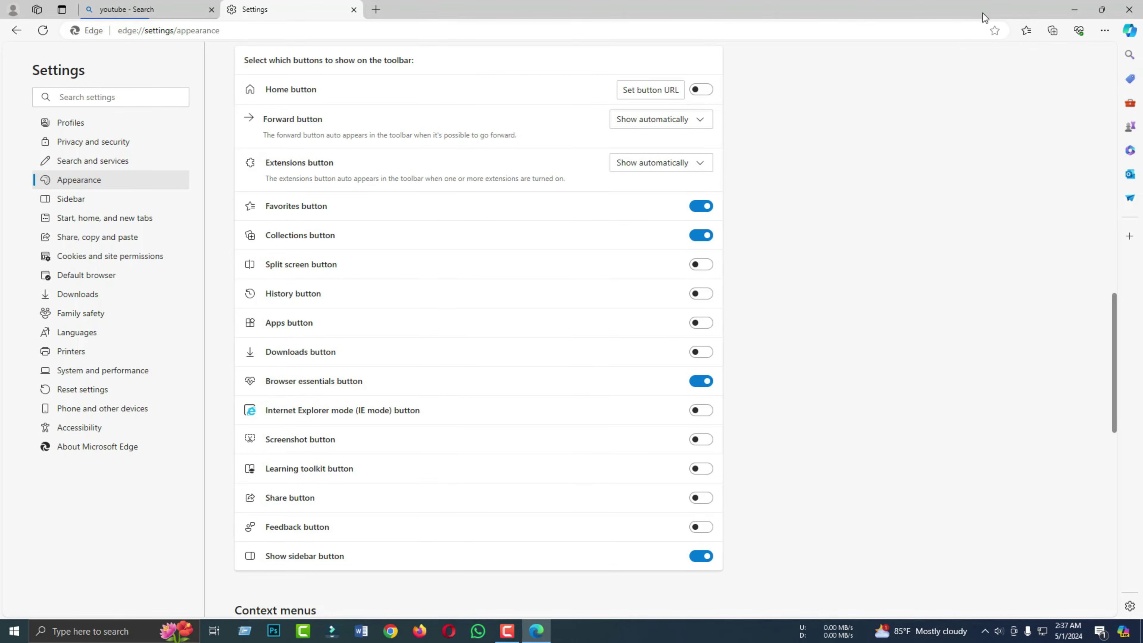
click(702, 268)
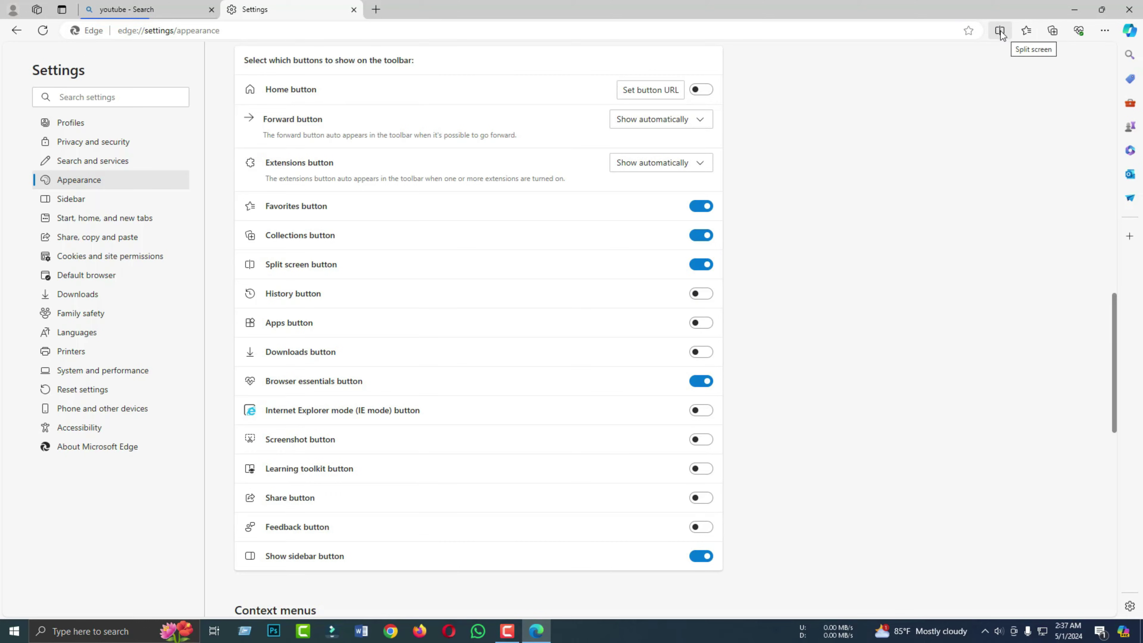
scroll(651, 293, up, 3)
scroll(650, 293, up, 1)
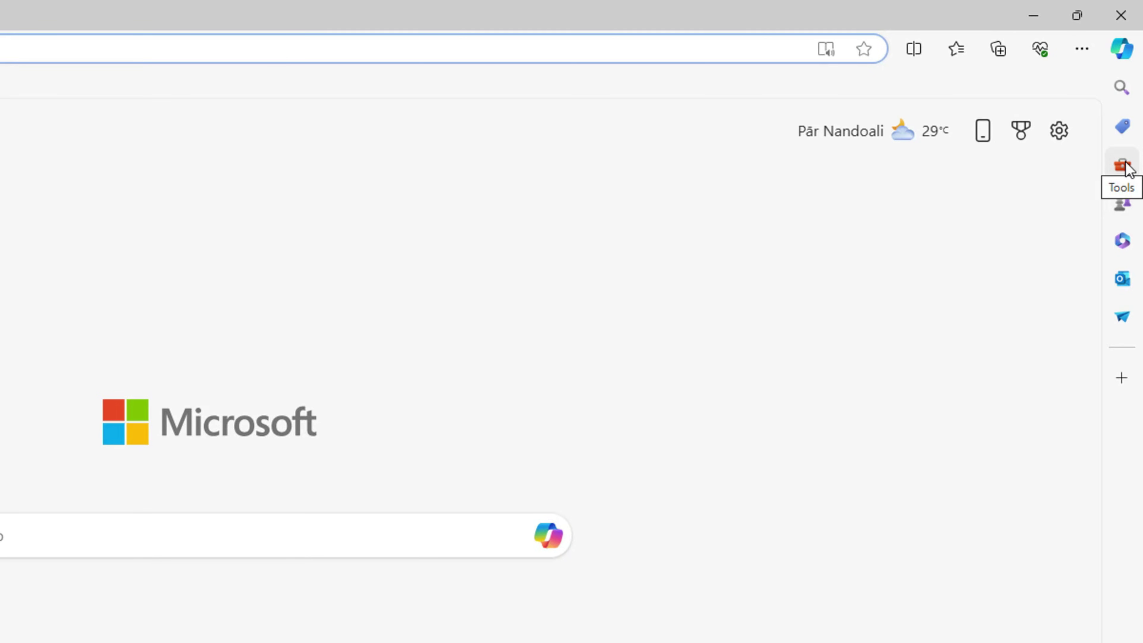
Step: Open the Tools pane and look through its speed test, calculator, unit converter, translator, dictionary, world clock and other tools
click(1123, 167)
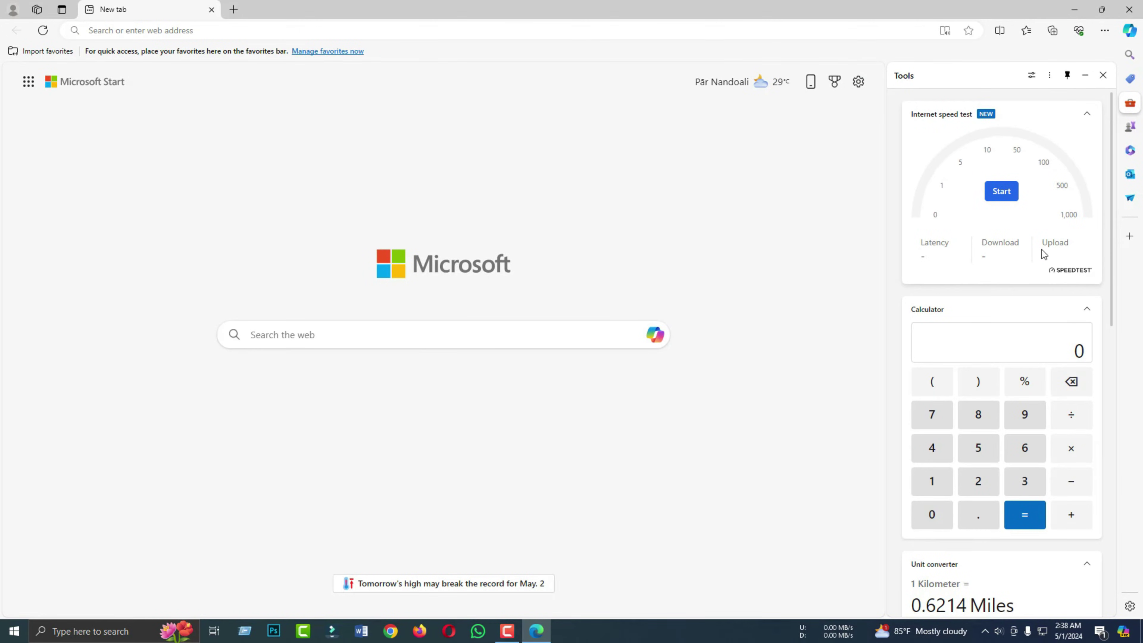
scroll(1042, 279, down, 2)
scroll(1031, 252, up, 2)
scroll(1045, 245, down, 3)
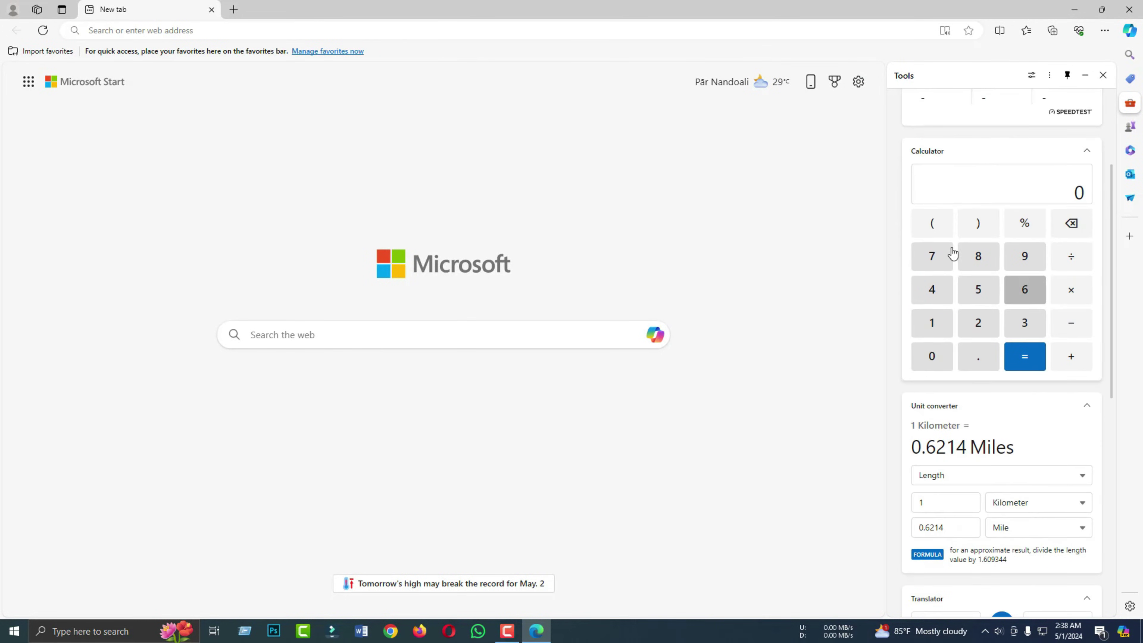
scroll(985, 297, down, 3)
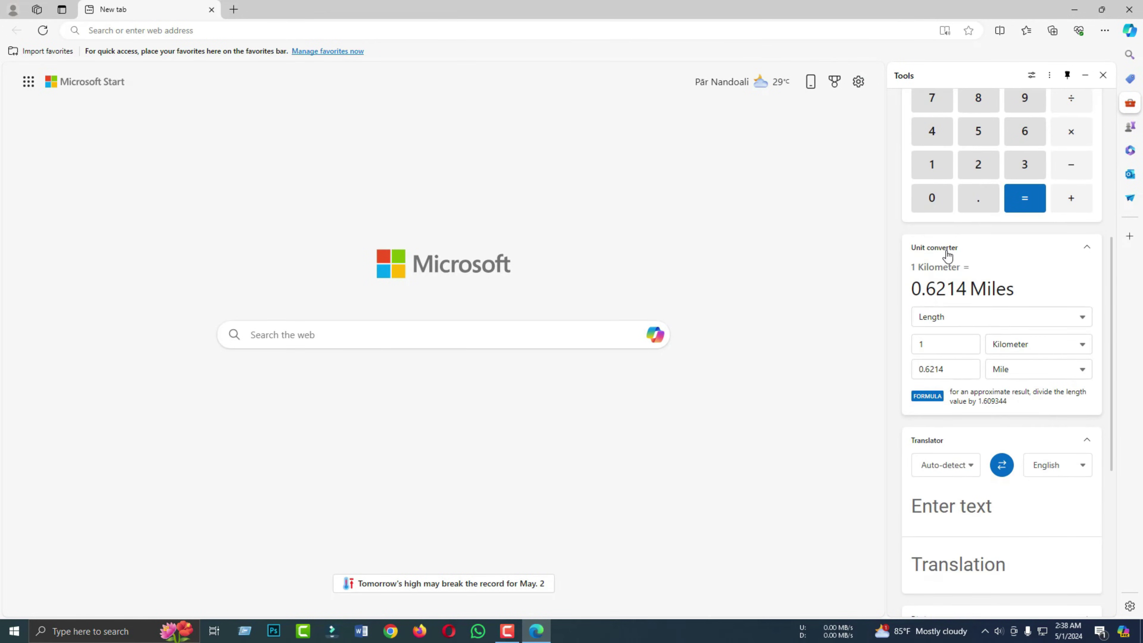
scroll(1032, 344, down, 2)
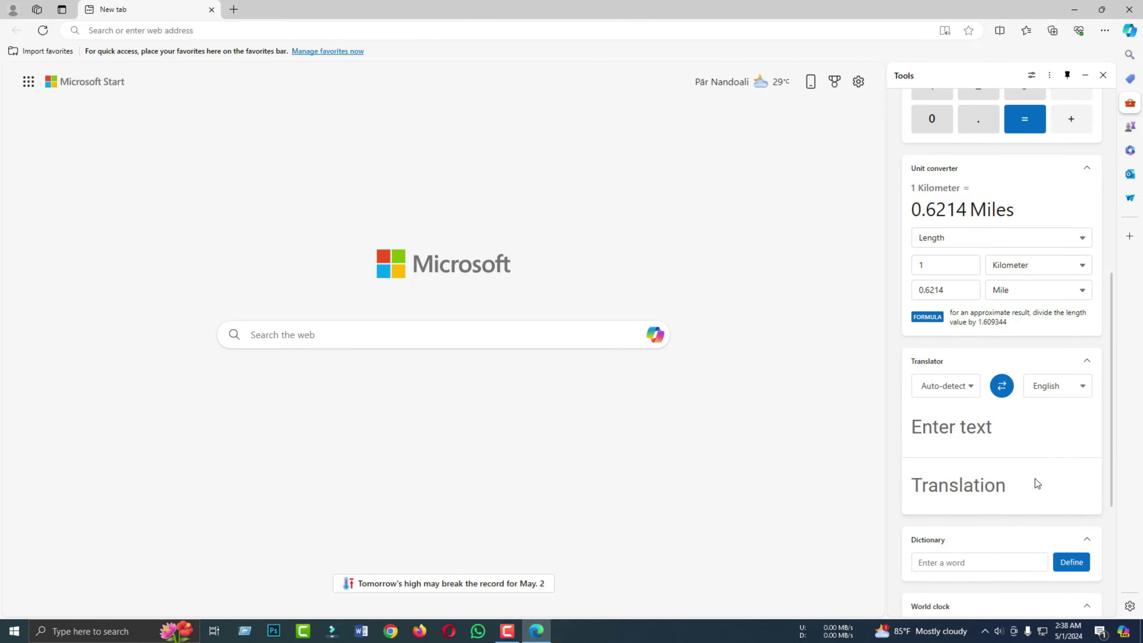
scroll(1035, 479, down, 4)
scroll(1005, 417, down, 2)
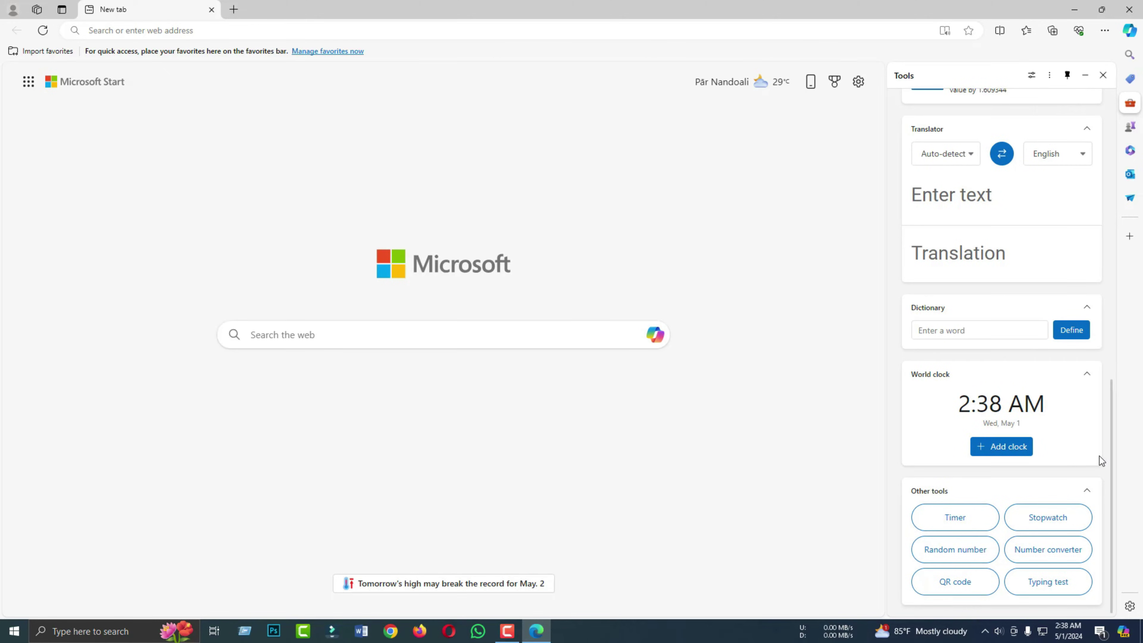
scroll(1094, 432, up, 14)
scroll(1016, 192, up, 2)
scroll(1030, 344, down, 5)
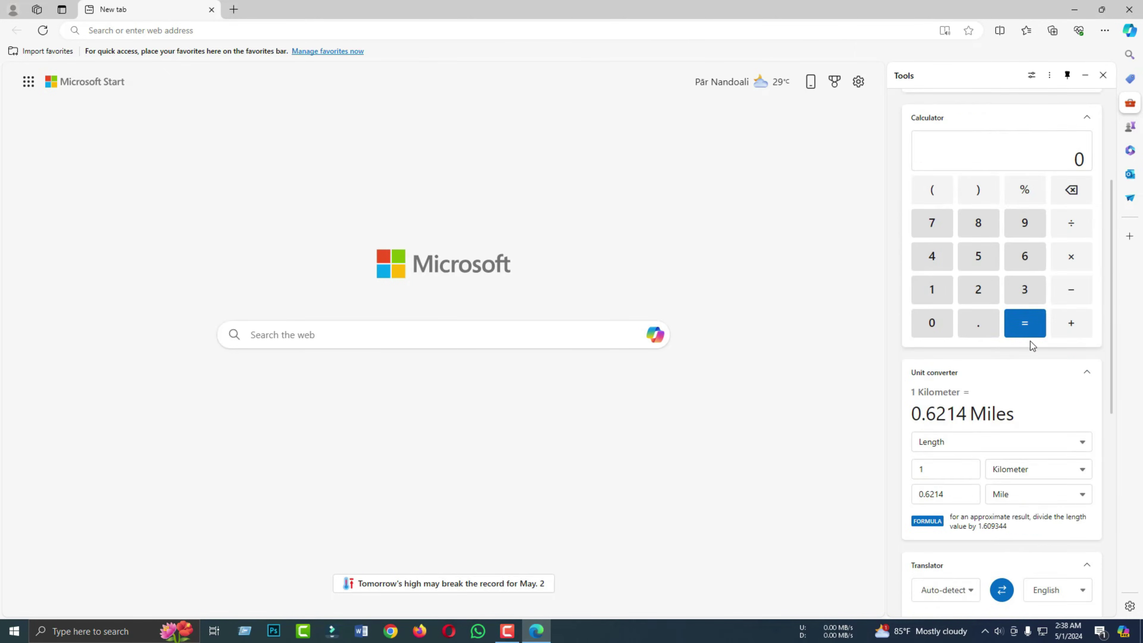
scroll(1023, 408, up, 3)
scroll(1031, 372, down, 10)
scroll(1031, 372, up, 10)
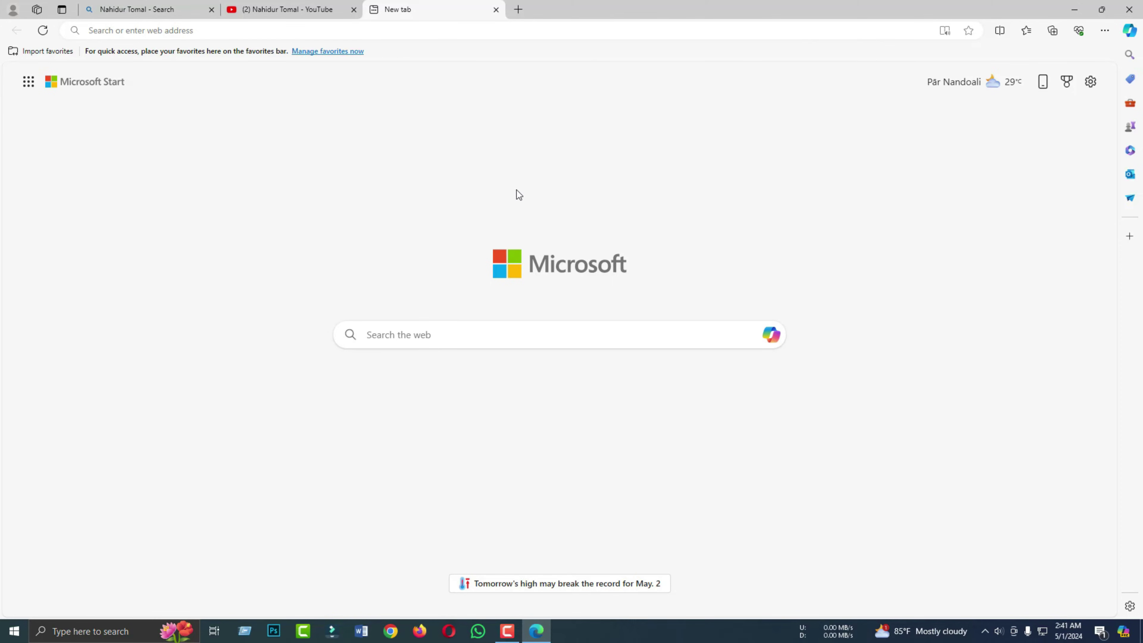
Step: Turn Read aloud on and off again for the Bing search results page
click(131, 10)
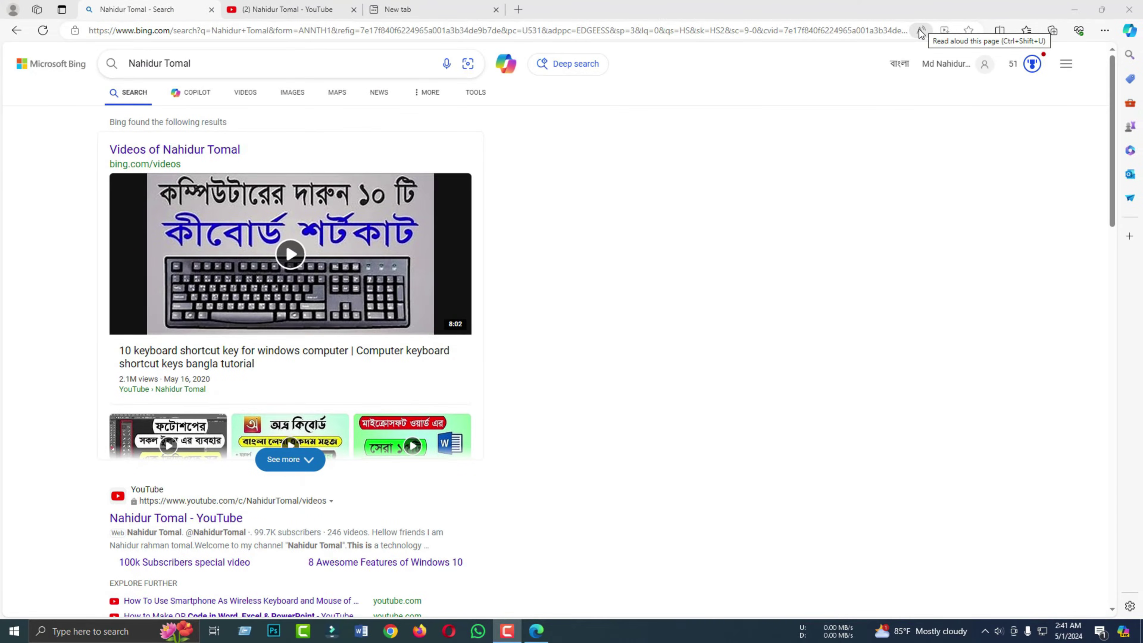
click(921, 32)
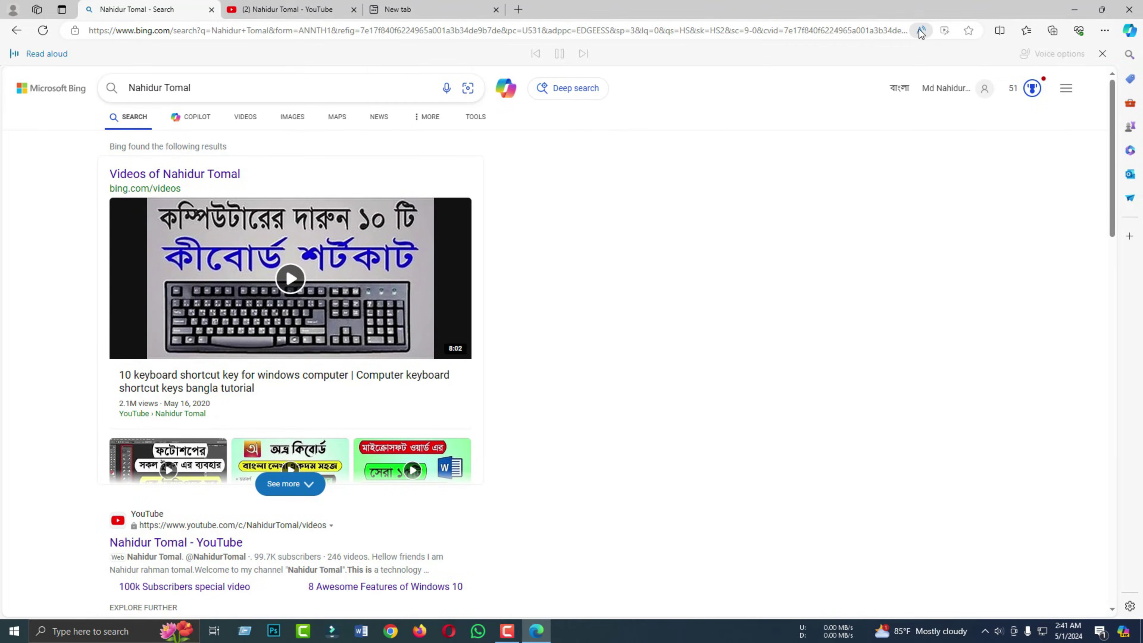
click(922, 31)
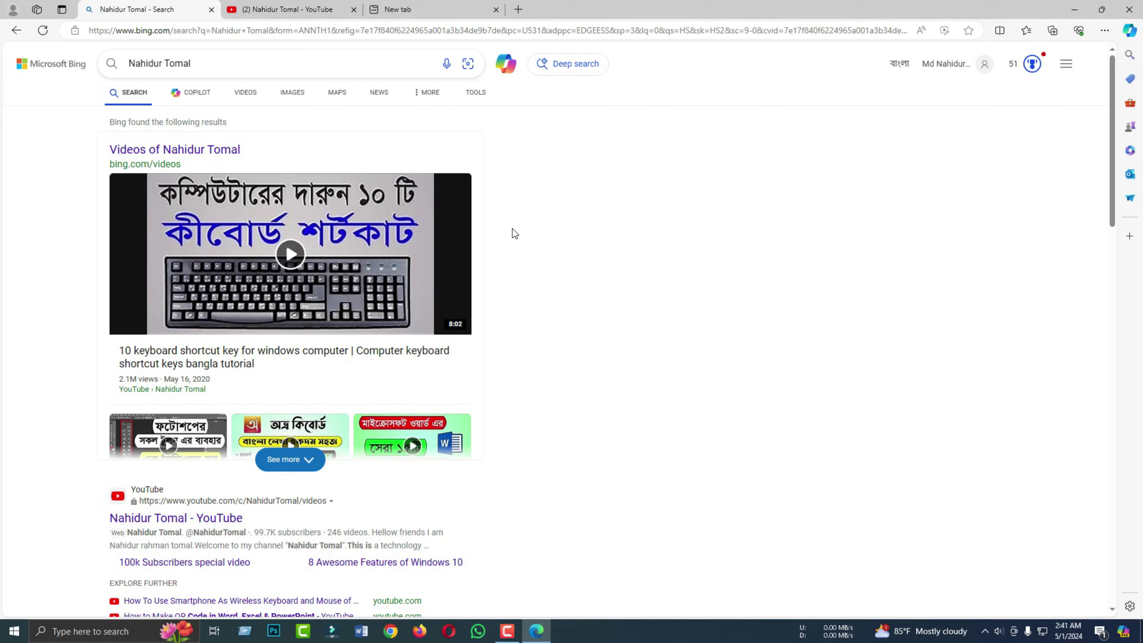
scroll(522, 248, down, 2)
scroll(522, 248, up, 2)
Step: Open the full description of the YouTube channel, select its text, and start and stop Read aloud on it
click(288, 9)
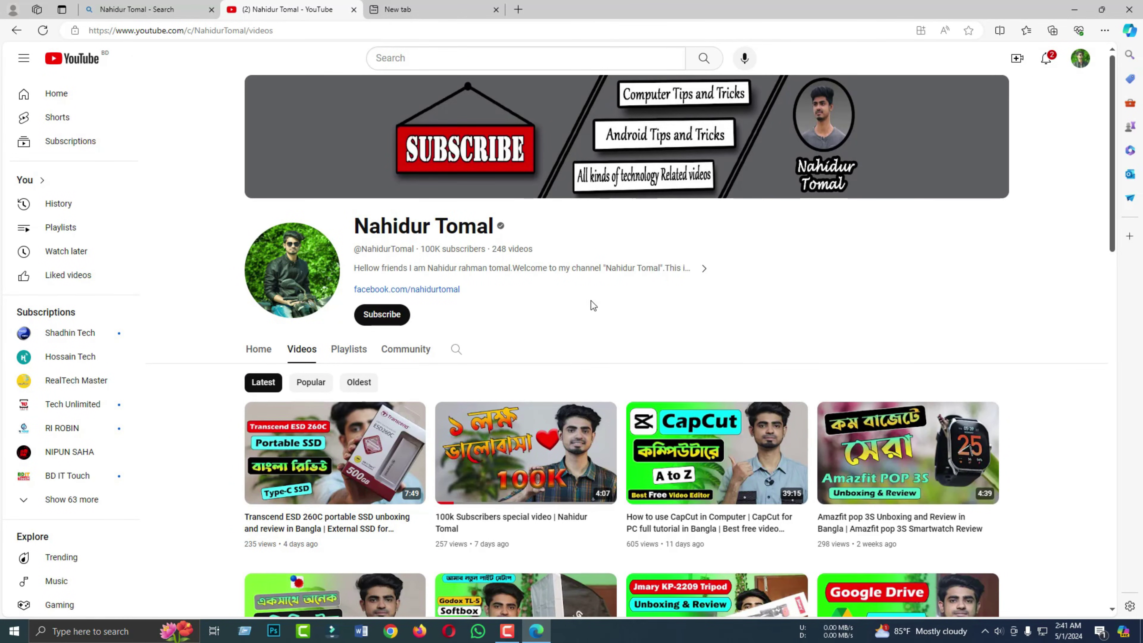
click(662, 269)
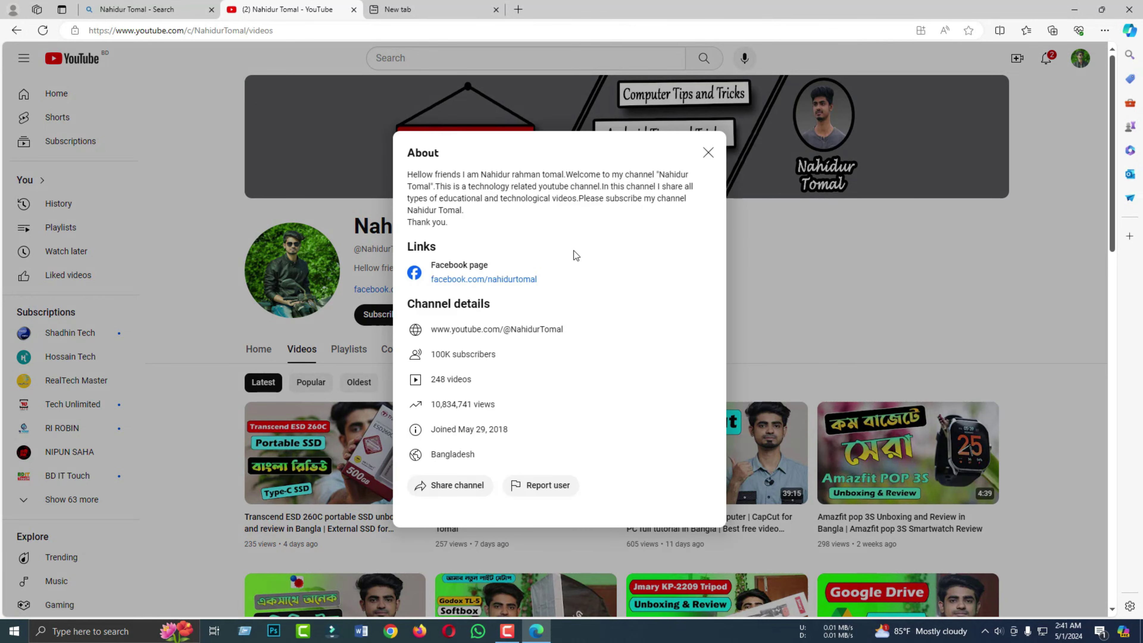
drag(409, 172, 451, 221)
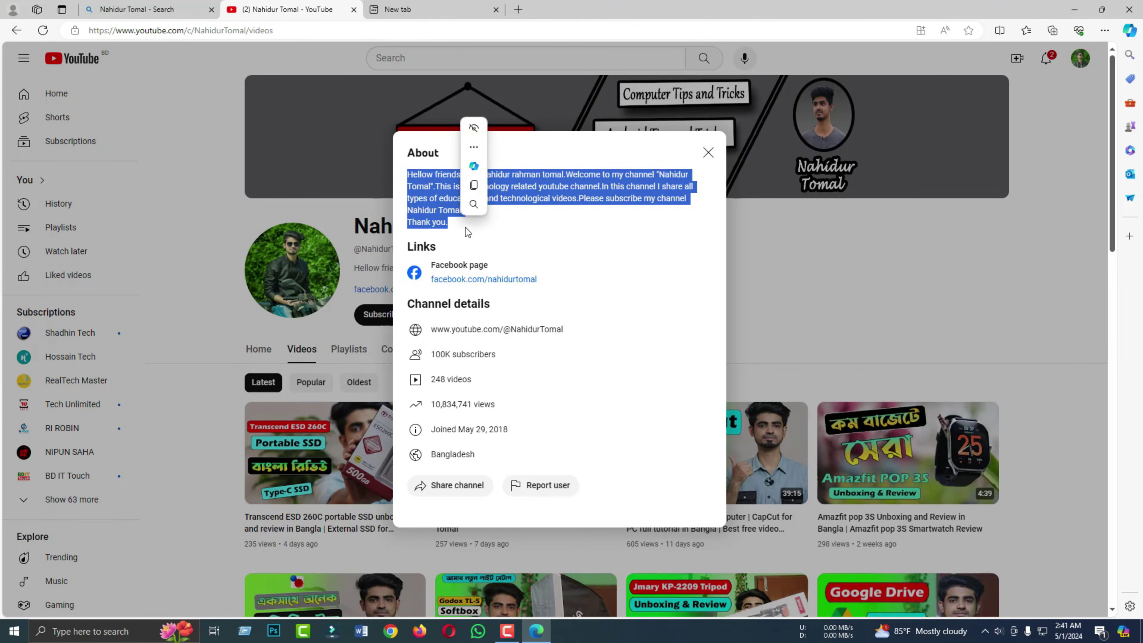
click(945, 30)
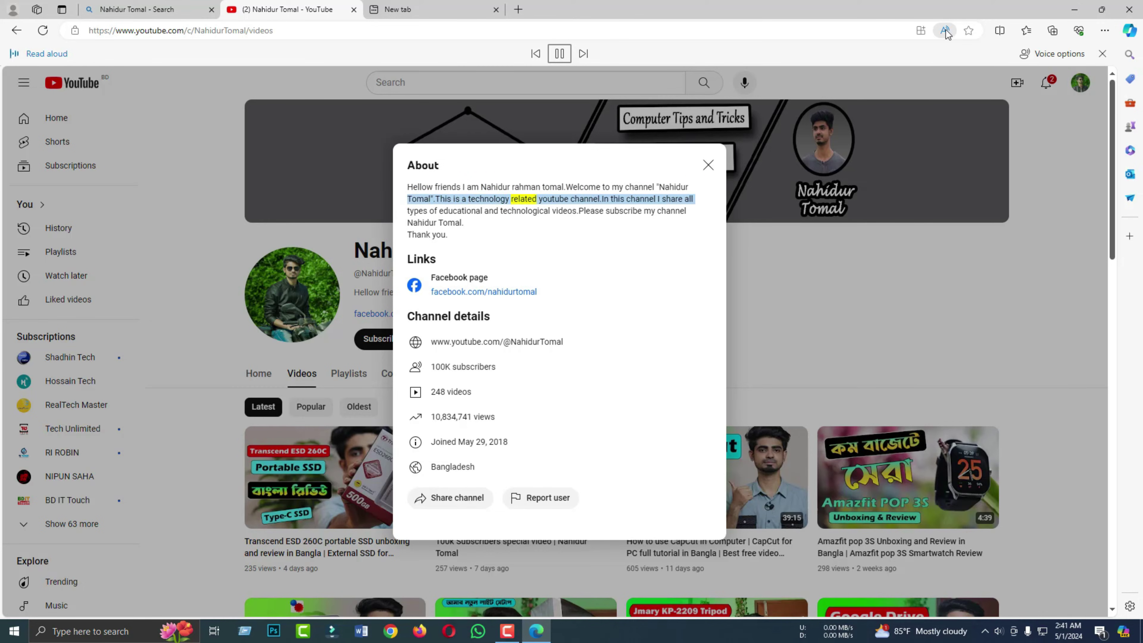
click(945, 30)
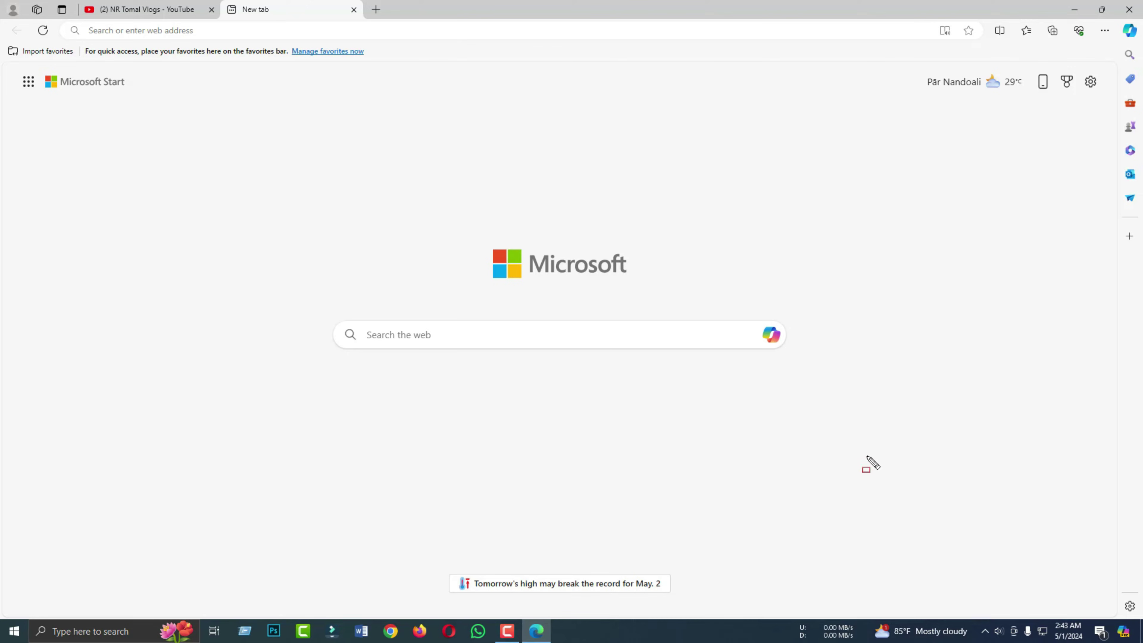
mouse_move(867, 456)
mouse_down()
mouse_move(1046, 571)
mouse_move(1142, 610)
mouse_up()
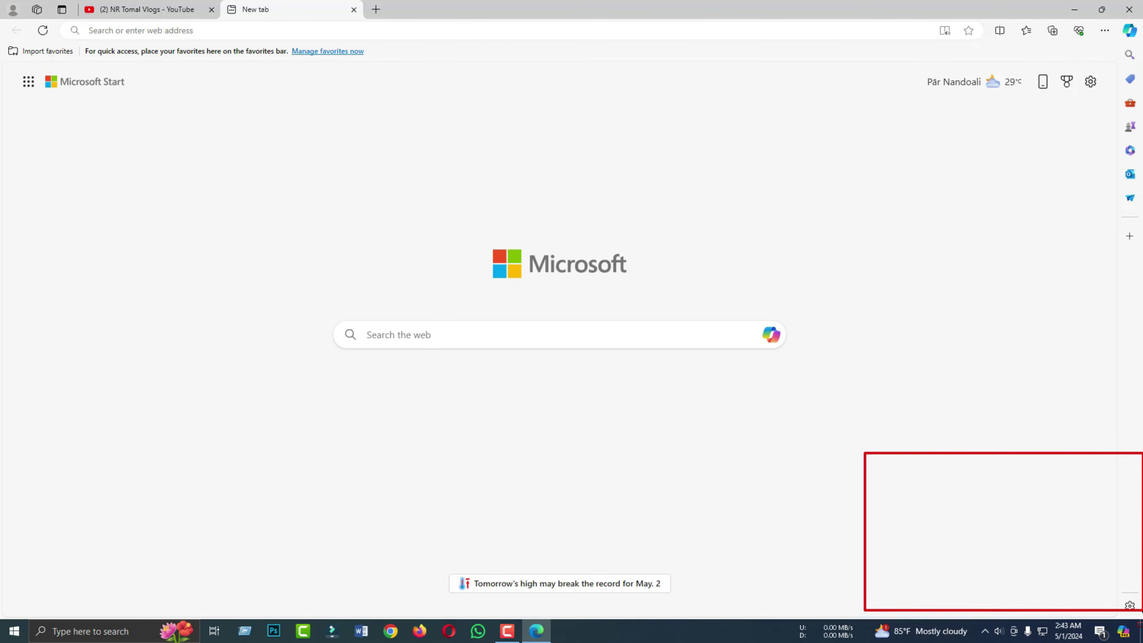
click(861, 486)
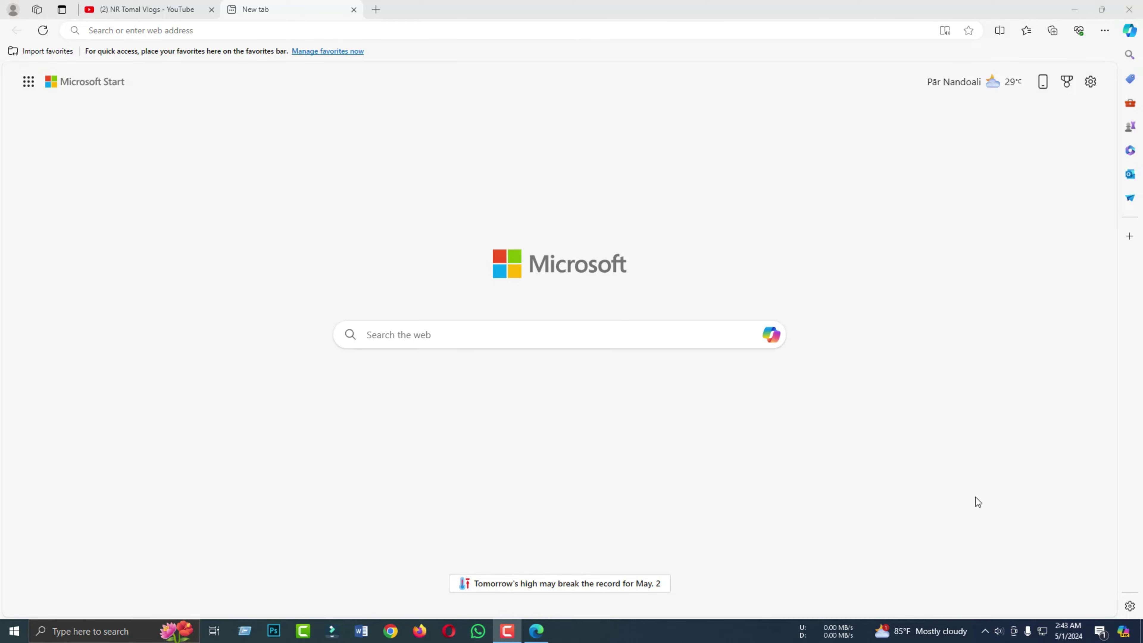
drag(923, 491, 1139, 629)
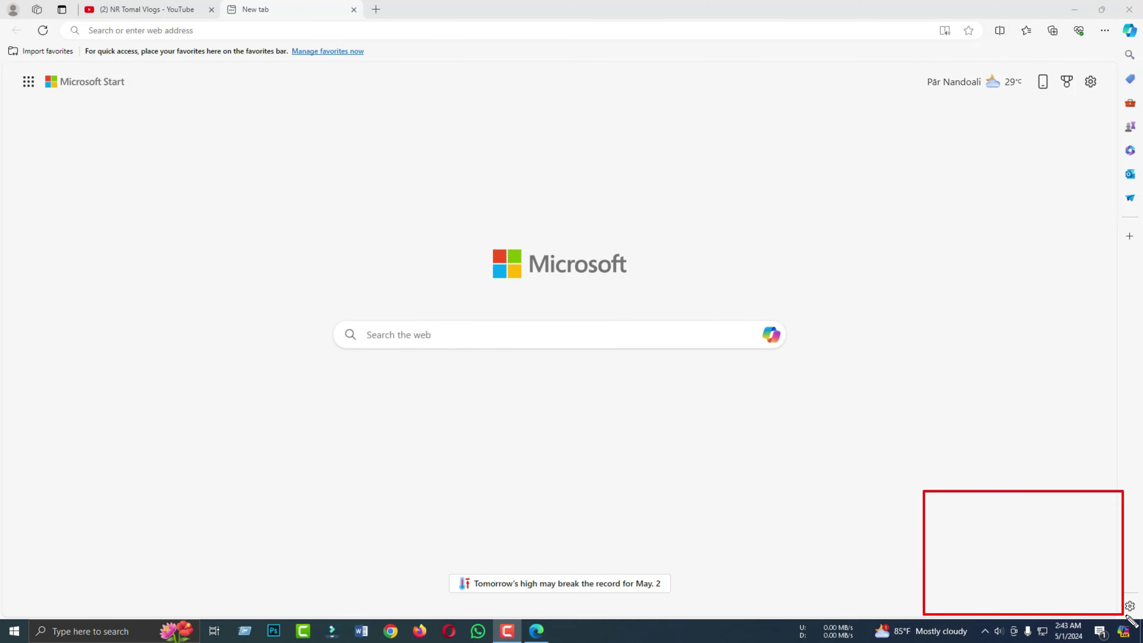
Step: Open the Lalon shah bridge and hardinge bridge bike ride video from the YouTube vlog channel
click(143, 11)
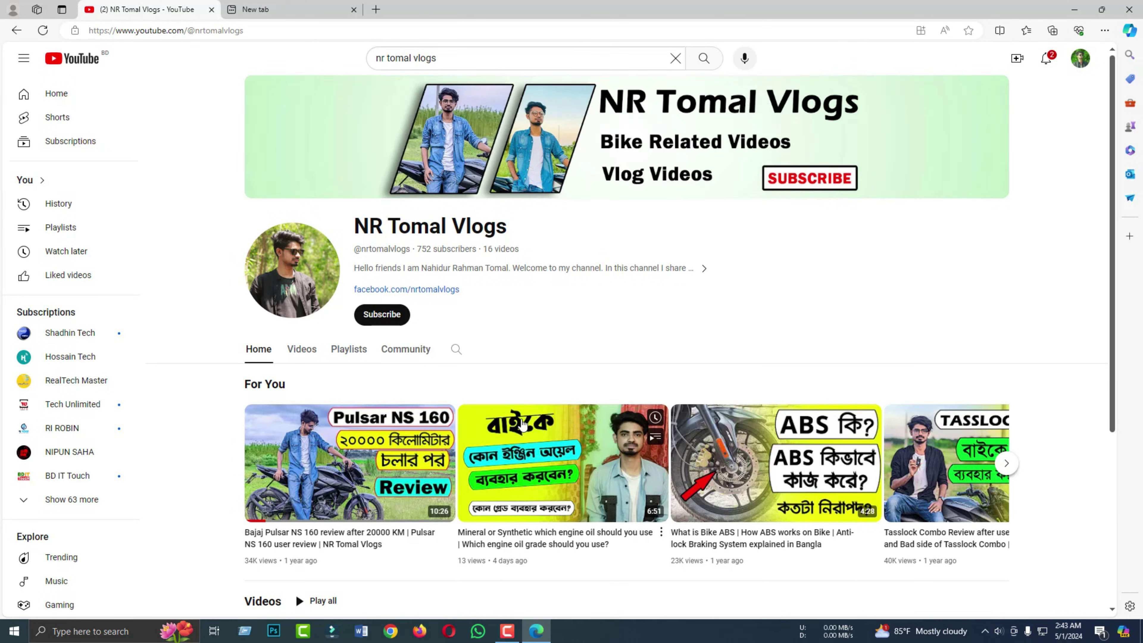
scroll(563, 367, down, 4)
scroll(433, 487, up, 1)
click(433, 486)
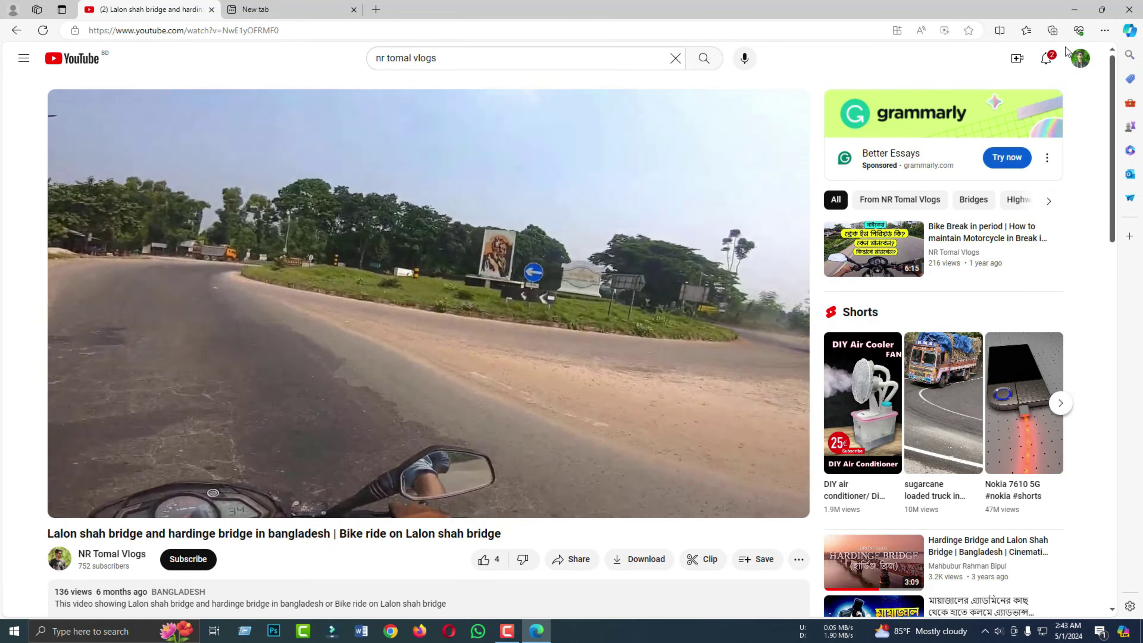
Step: Minimize the browser so the video plays in picture-in-picture over the desktop, and refresh the desktop
click(1075, 9)
right_click(456, 309)
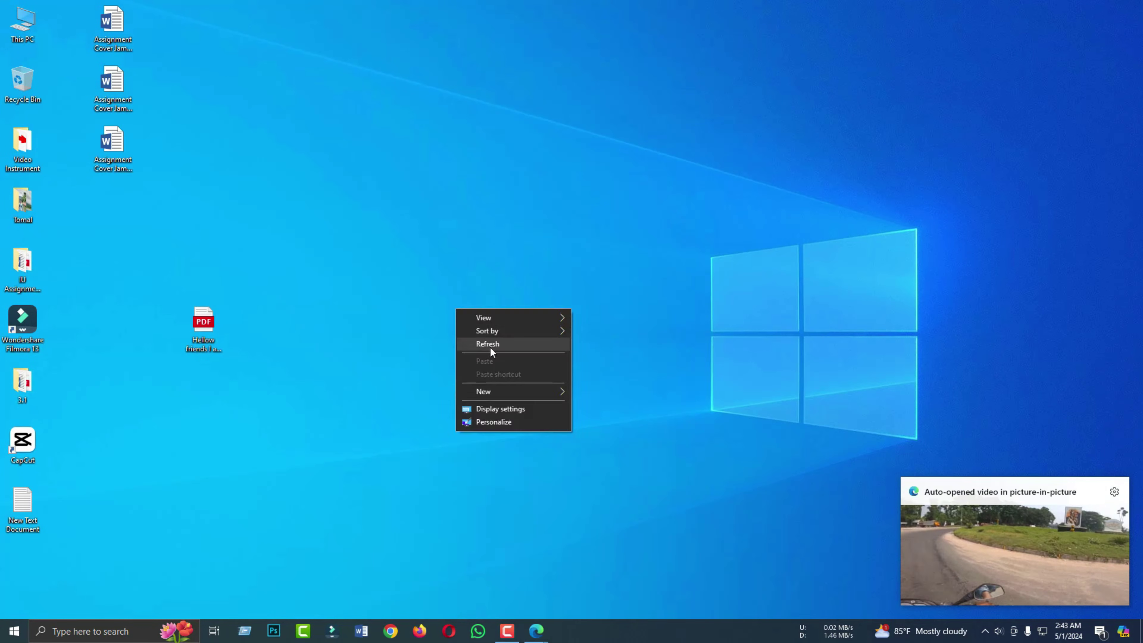
click(490, 347)
Step: Pause and resume the picture-in-picture video and close its floating window
mouse_move(1051, 518)
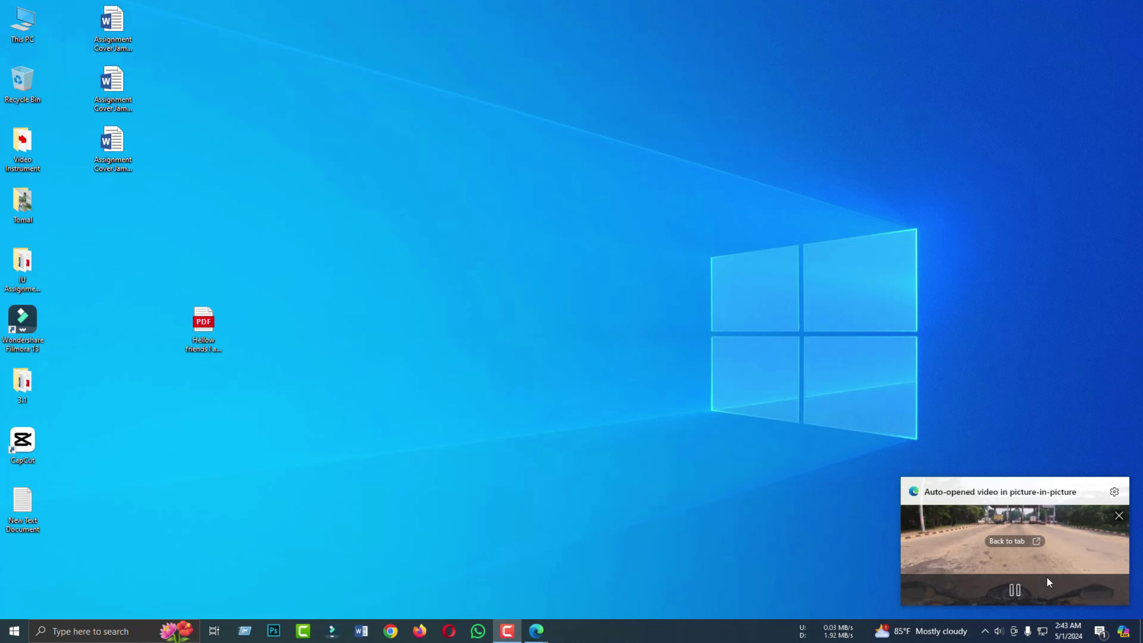
click(1014, 591)
click(1013, 591)
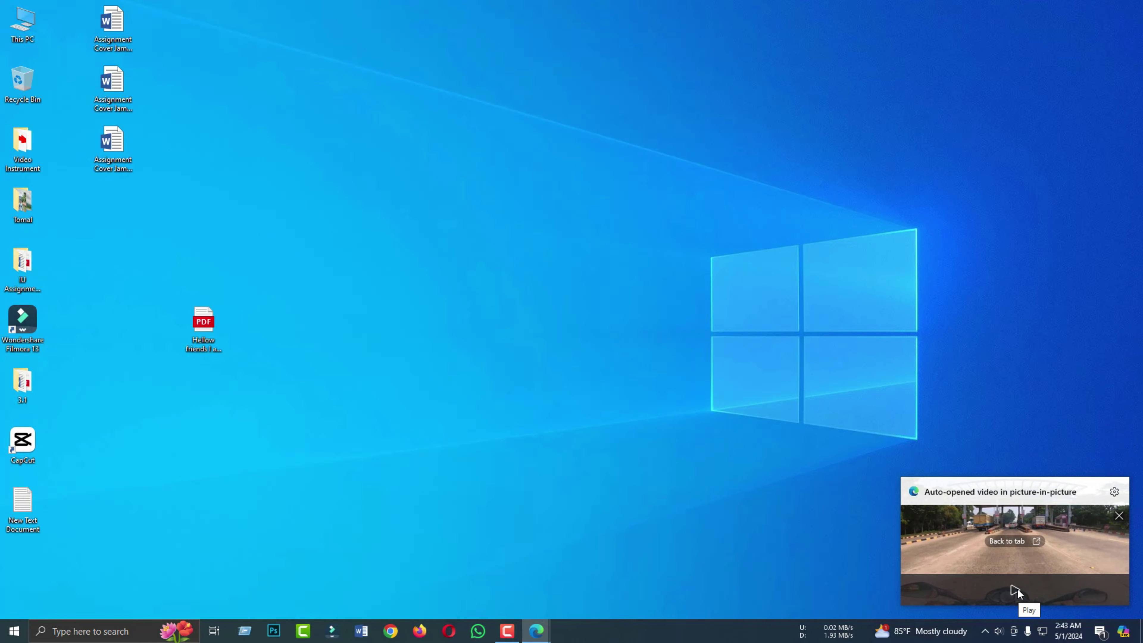
mouse_move(1120, 489)
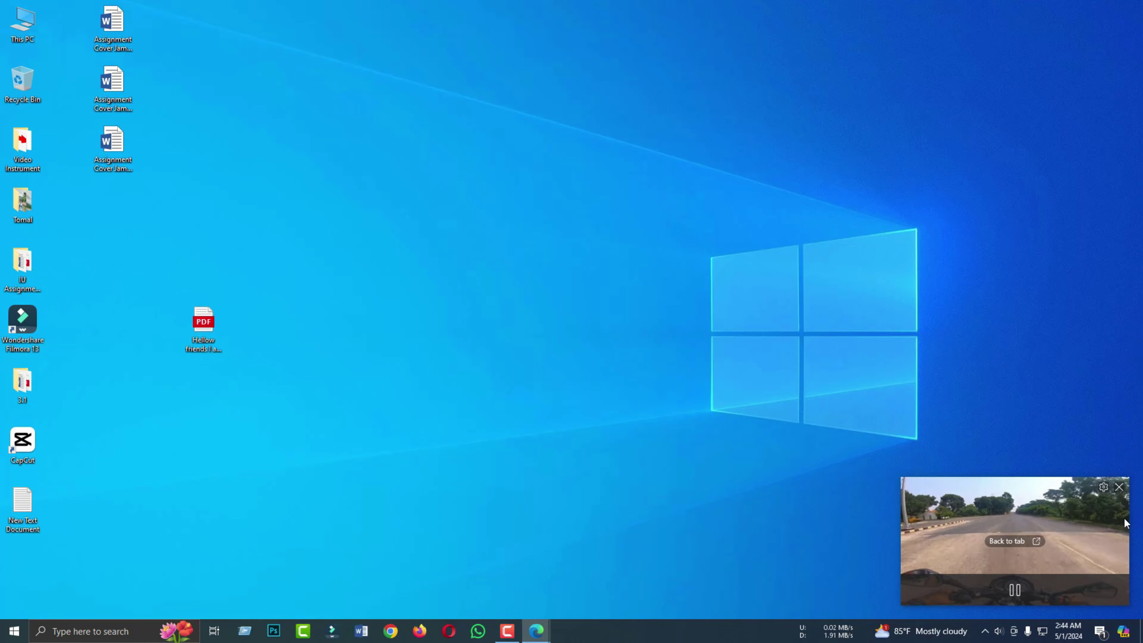
click(1120, 489)
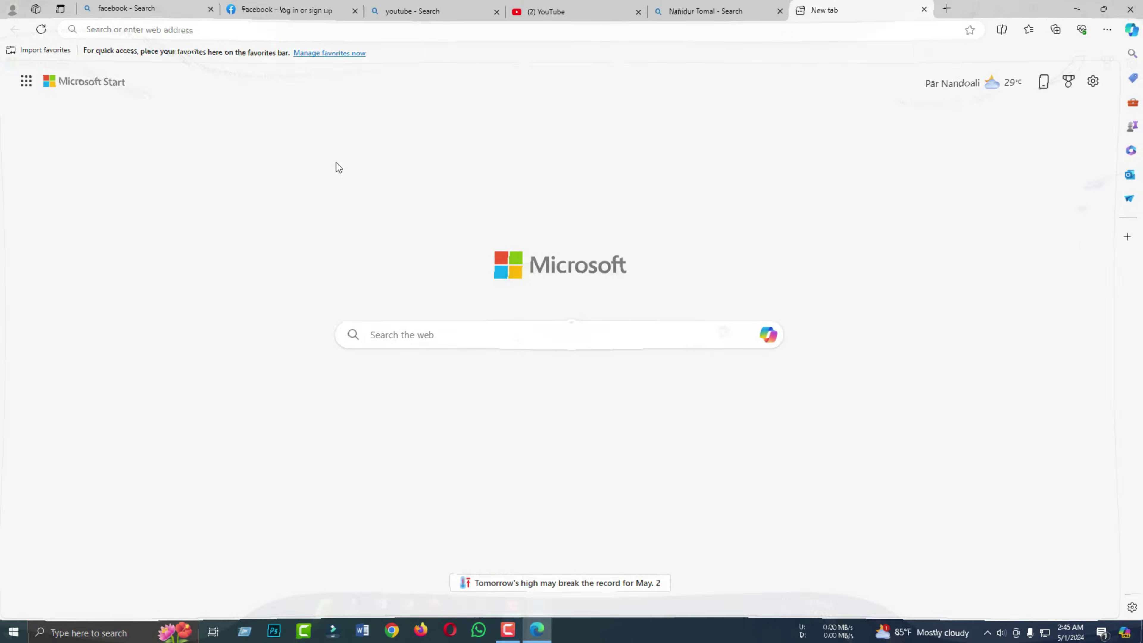
Step: Switch to the youtube search tab and the channel search tab, and look through the channel's Bing results
mouse_move(122, 12)
mouse_down()
mouse_move(766, 36)
mouse_move(650, 35)
mouse_up()
click(413, 9)
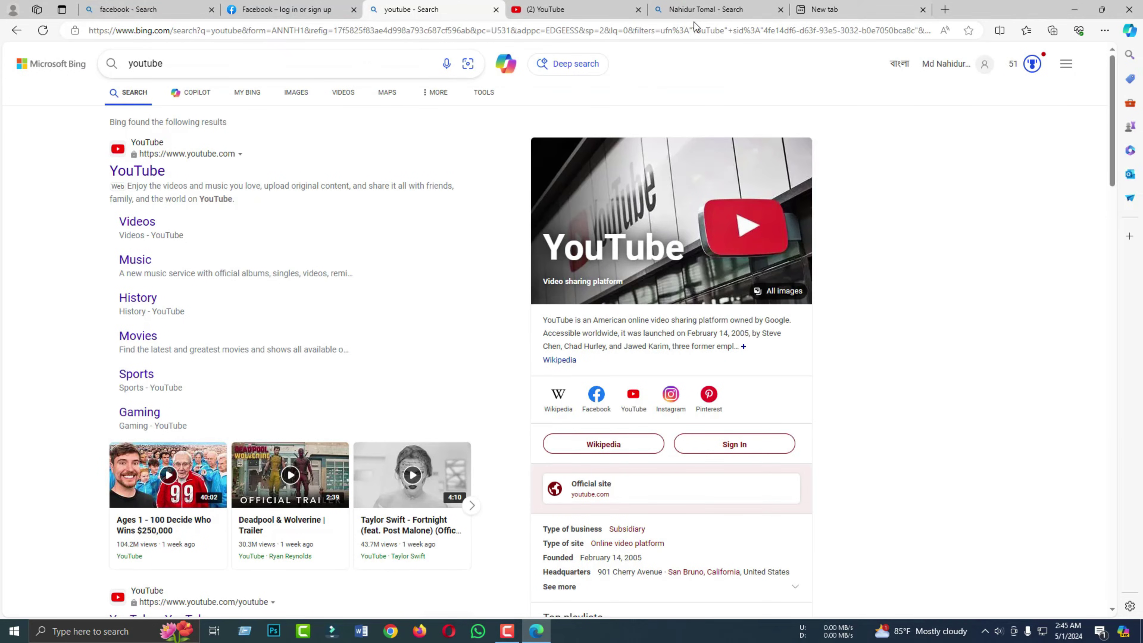
click(706, 11)
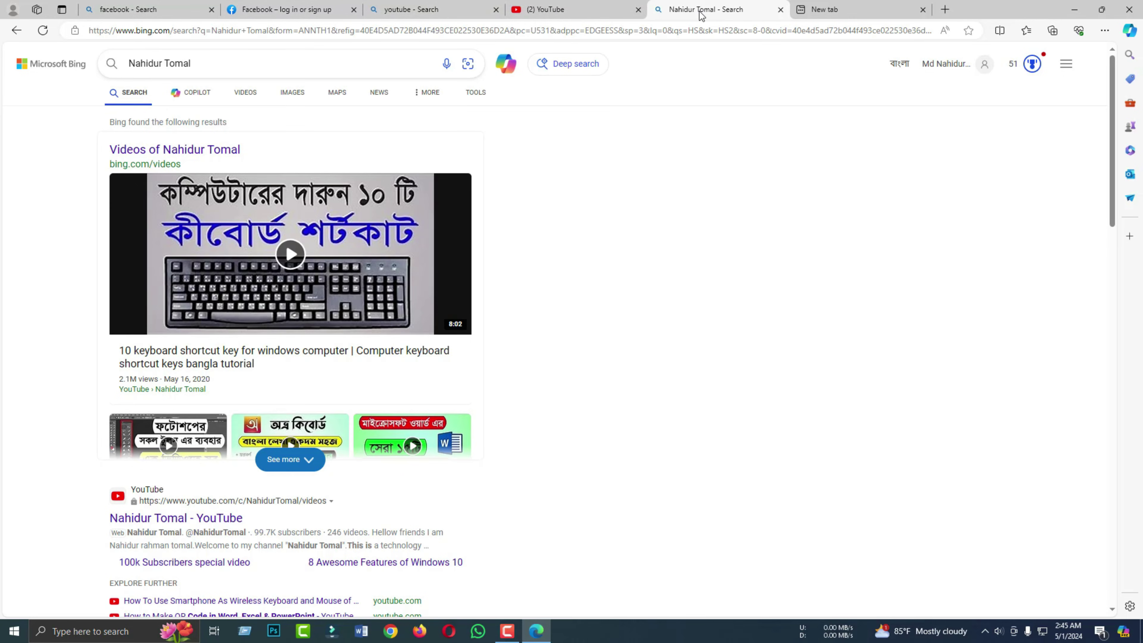
scroll(308, 267, down, 4)
scroll(503, 316, up, 4)
Step: In the System and performance settings, put inactive tabs to sleep after 5 minutes of inactivity
click(1105, 30)
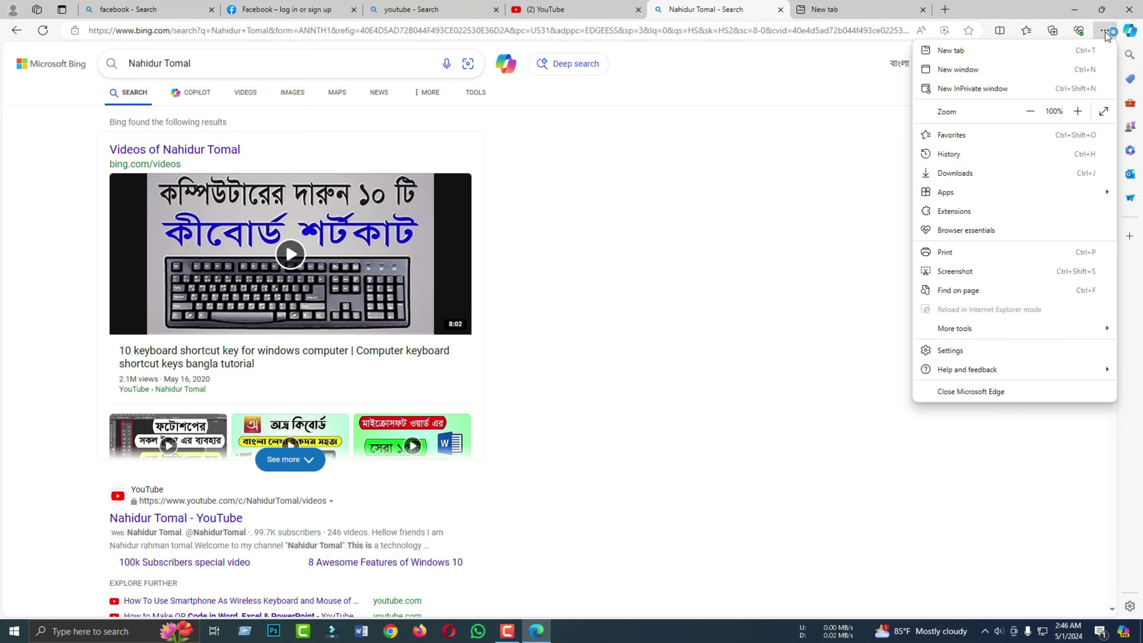
click(961, 350)
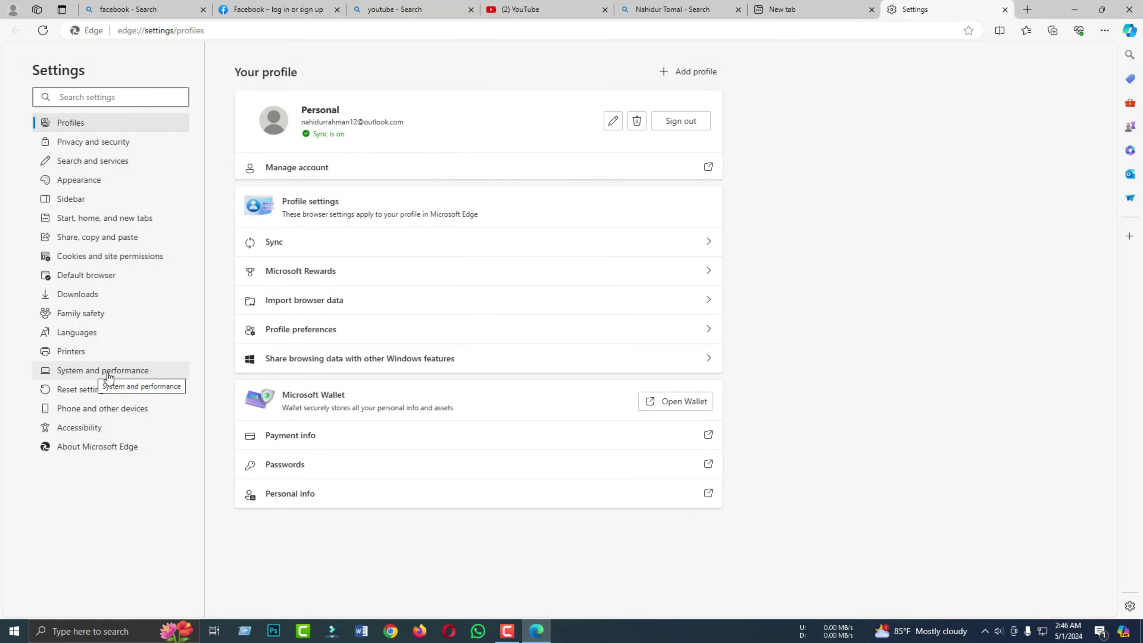
click(123, 371)
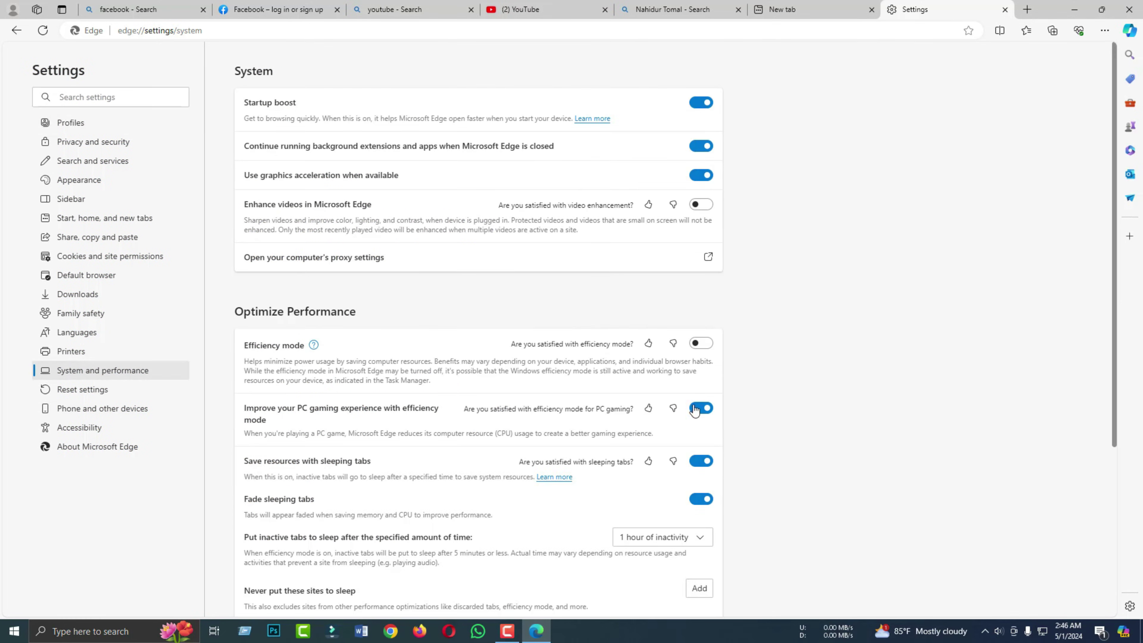
scroll(877, 414, down, 5)
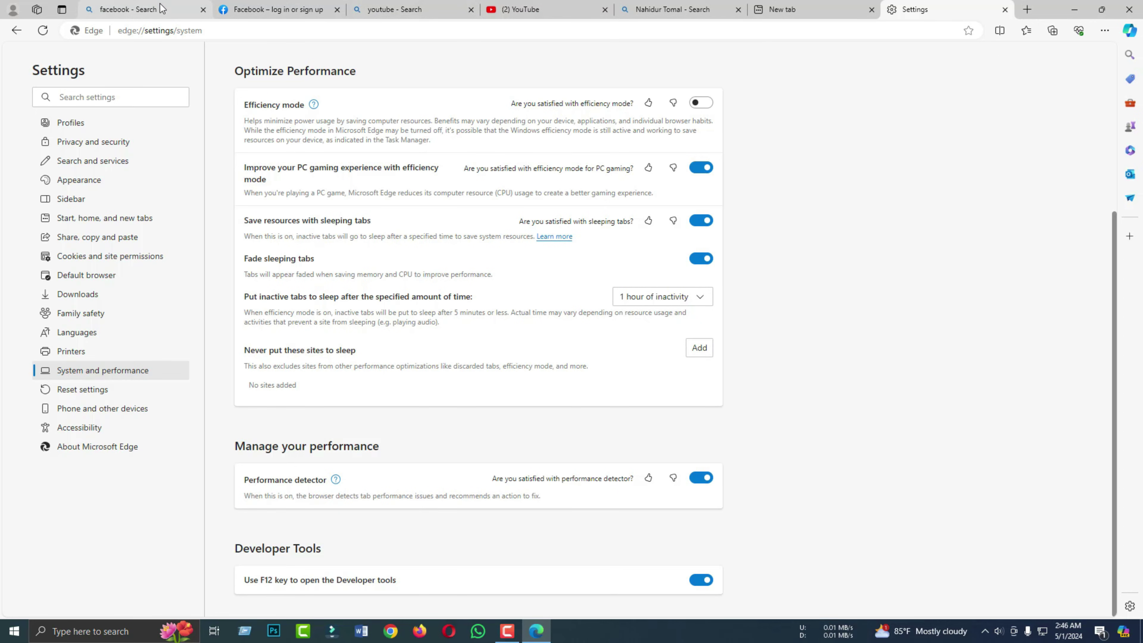
click(699, 297)
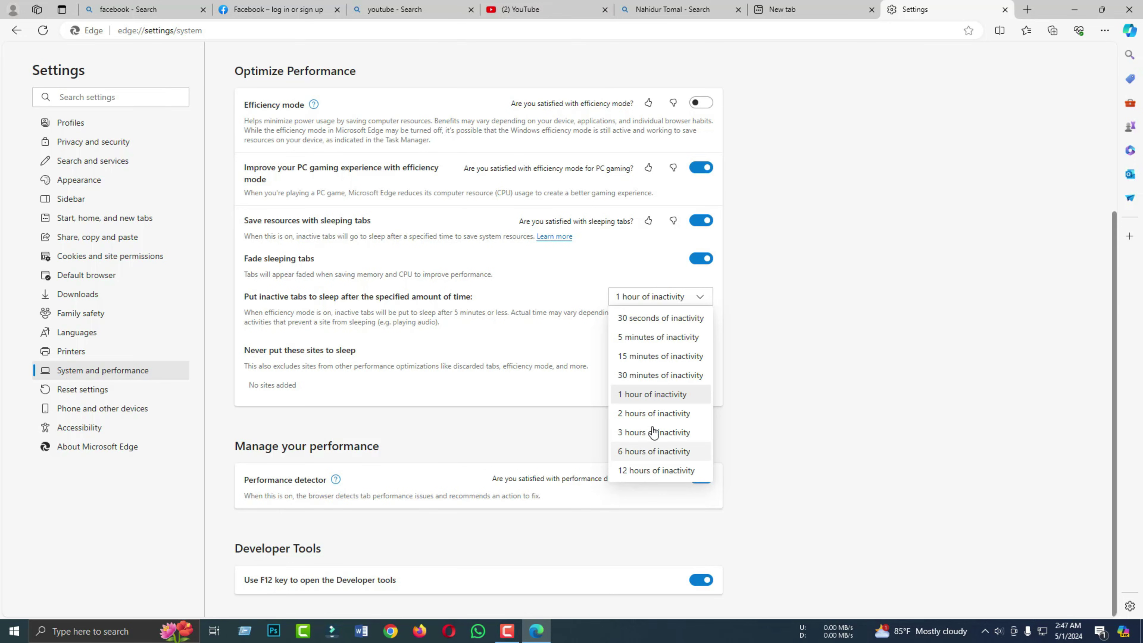
click(649, 339)
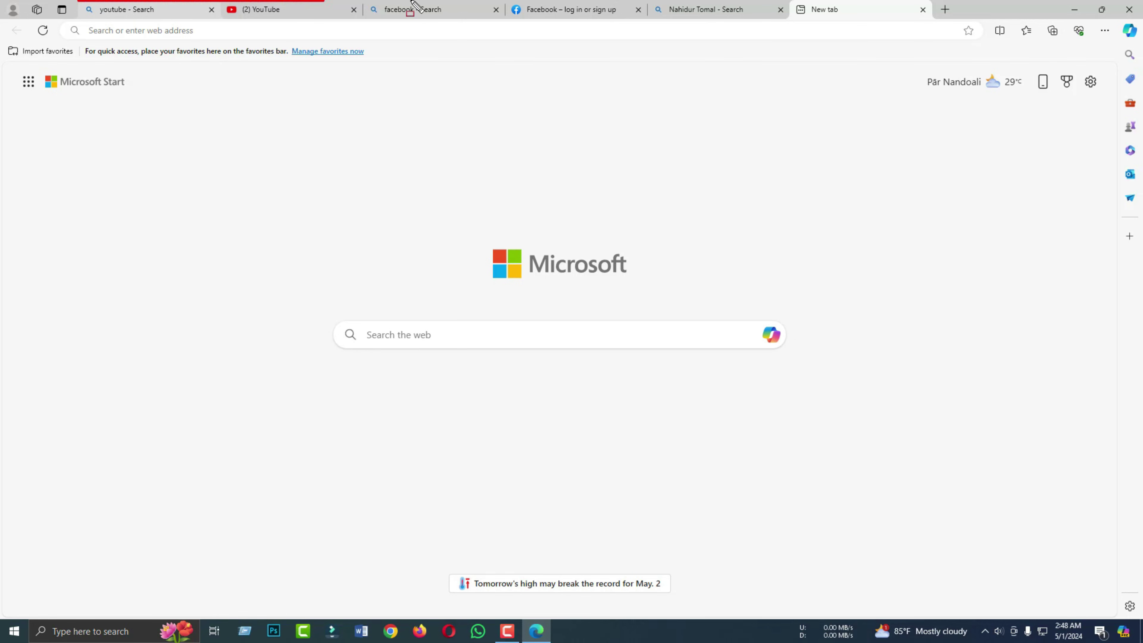
mouse_move(414, 4)
mouse_down()
mouse_move(689, 41)
mouse_move(926, 18)
mouse_move(957, 26)
mouse_up()
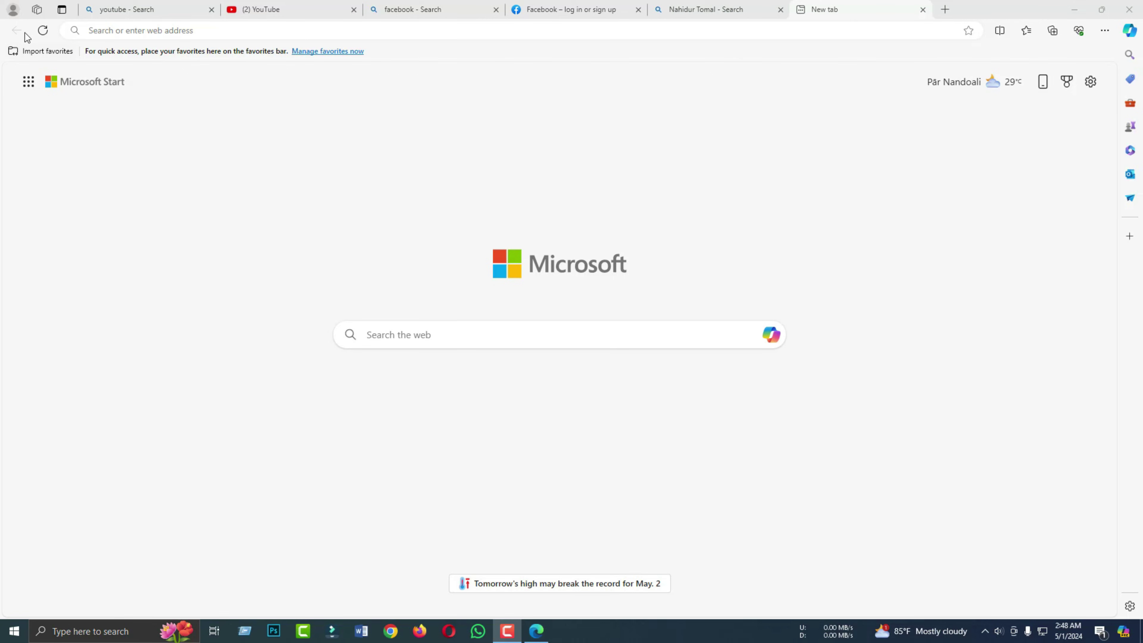
Step: Turn on vertical tabs so the open tabs are listed down the side of the browser
drag(3, 19, 164, 500)
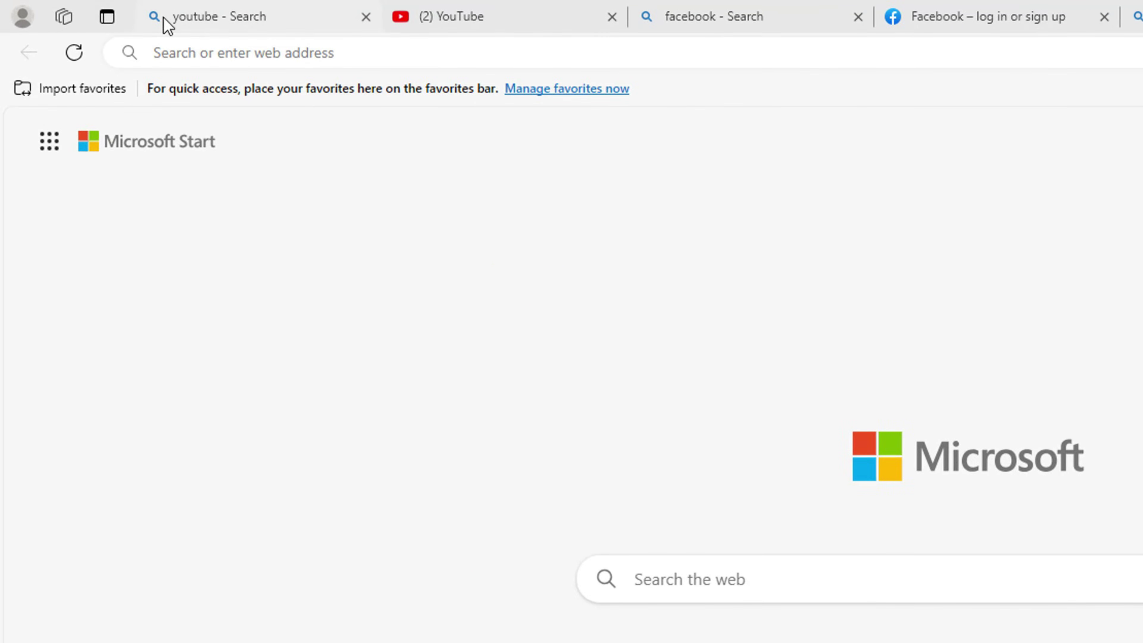
click(108, 19)
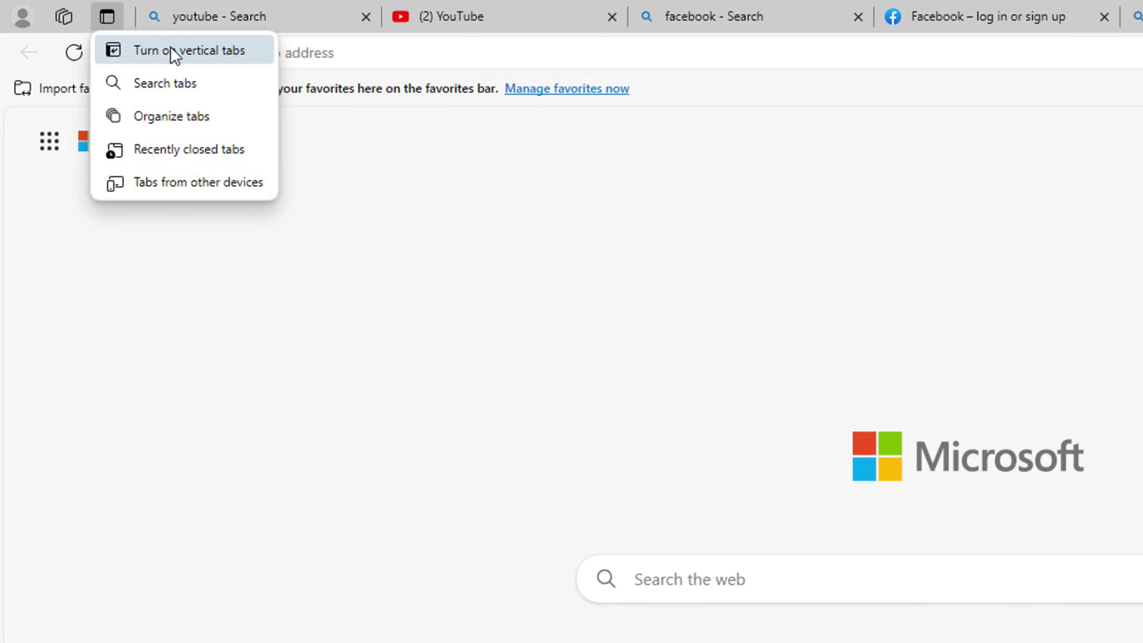
click(207, 52)
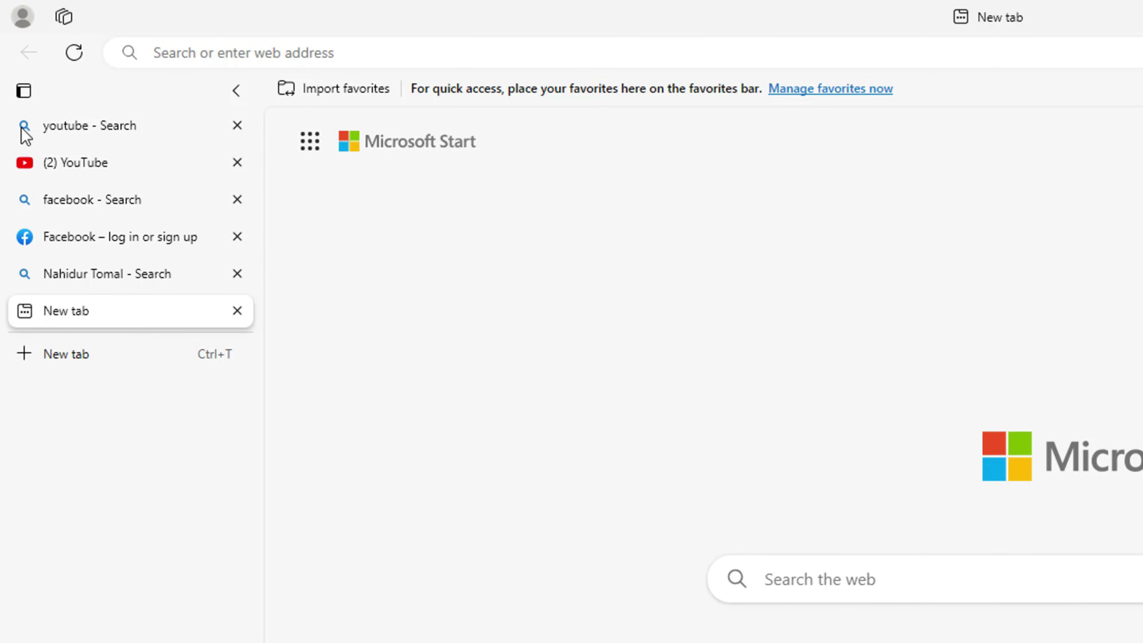
Step: Look over the vertical tab list with its tab previews, and turn vertical tabs off
drag(1, 69, 260, 384)
key(Escape)
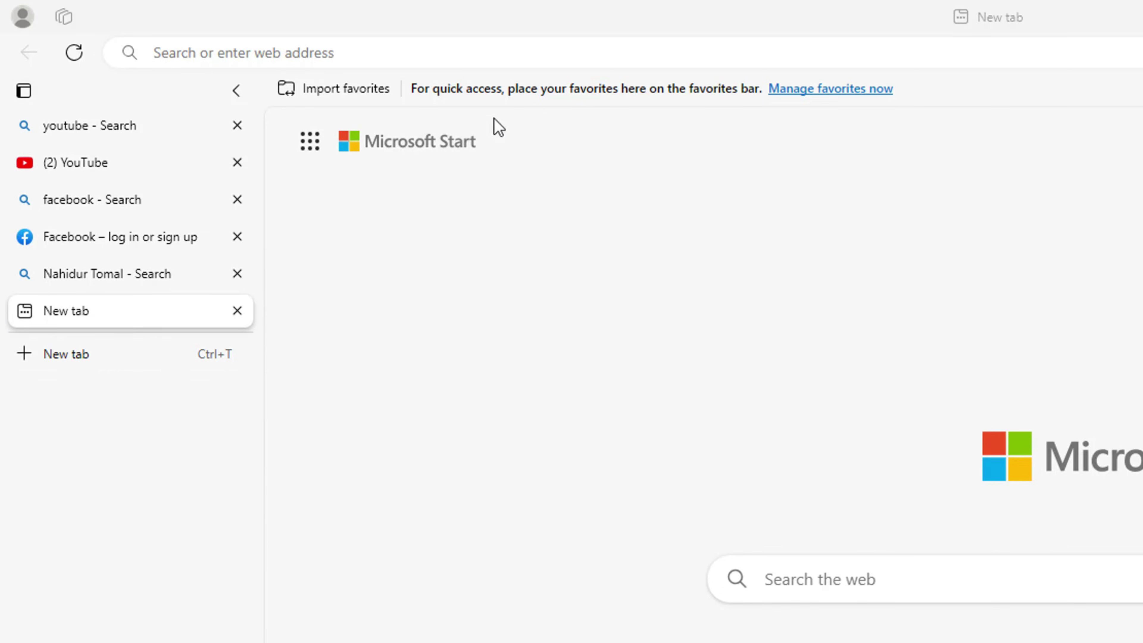
drag(12, 97, 228, 642)
key(Escape)
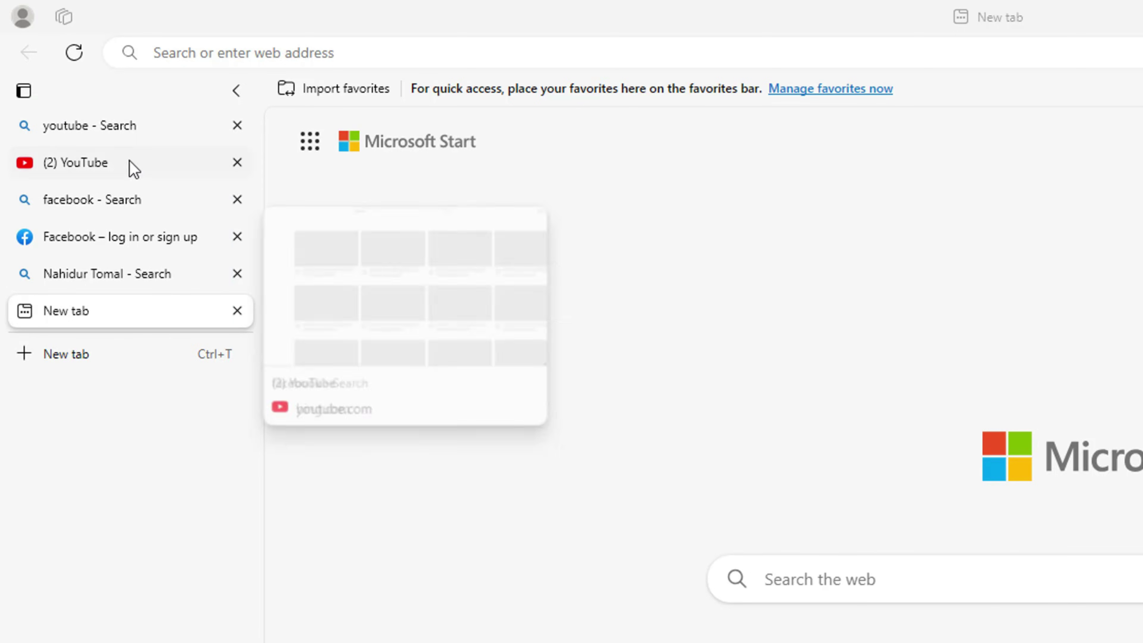
click(25, 93)
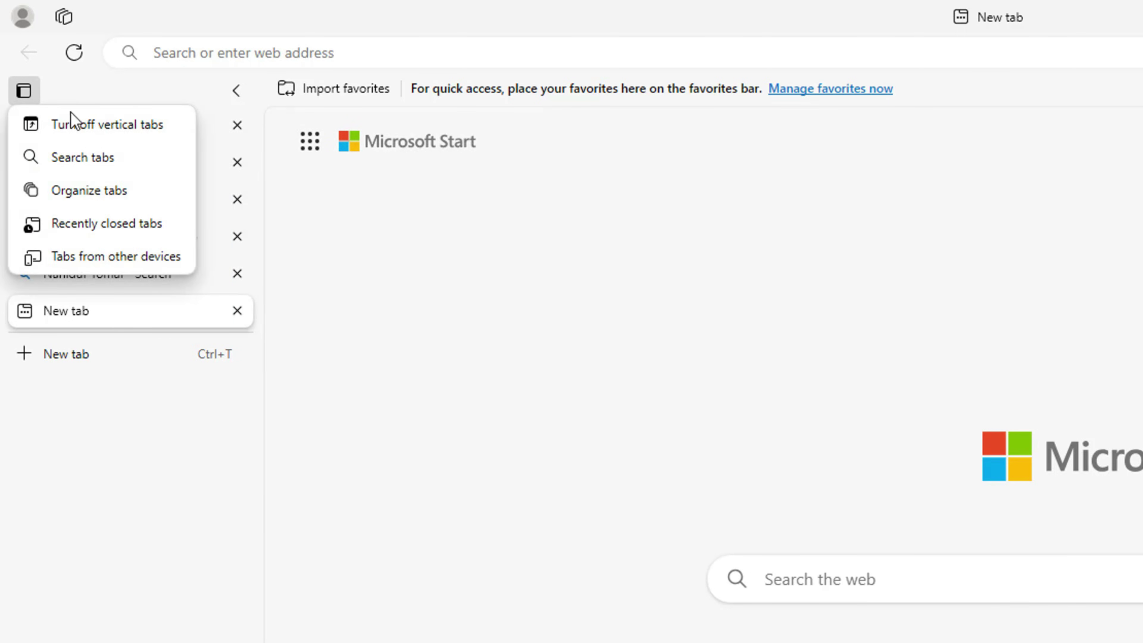
click(126, 127)
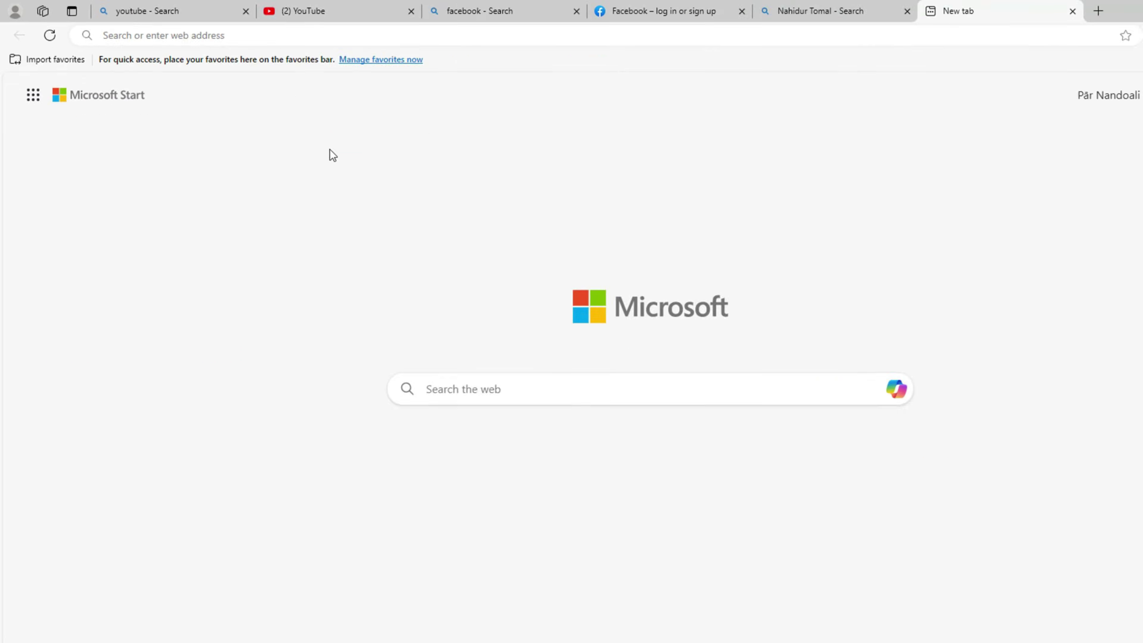